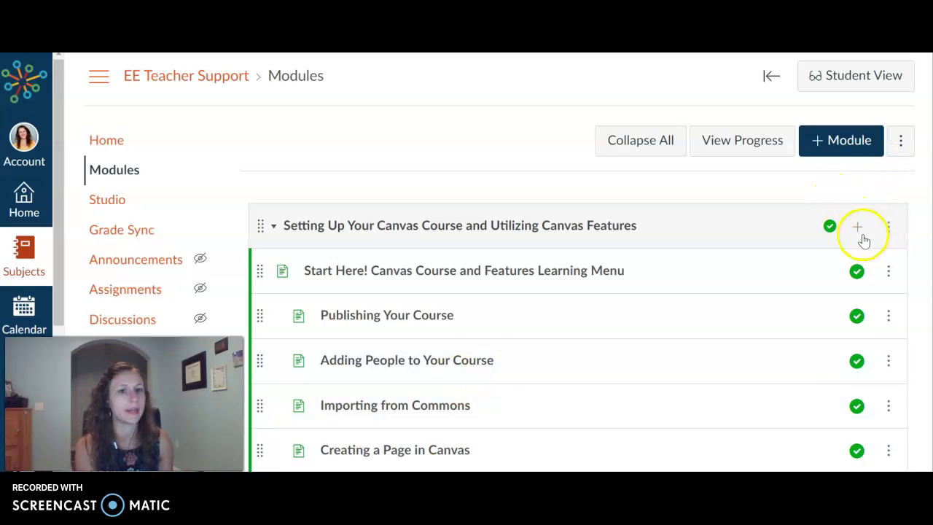
Start adding a new quiz to the "Setting Up Your Canvas Course and Utilizing Canvas Features" module, using the Classic Quizzes engine.
scroll(490, 233, down, 2)
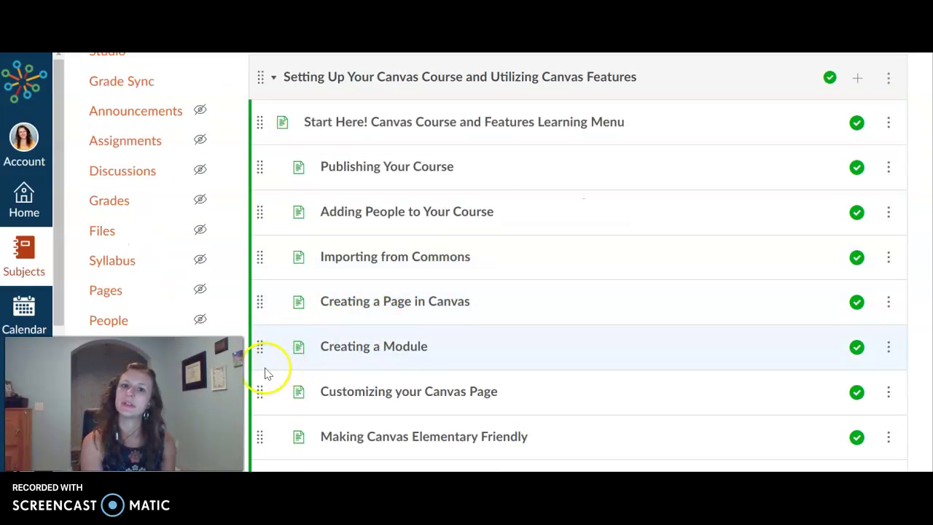
click(853, 82)
click(343, 120)
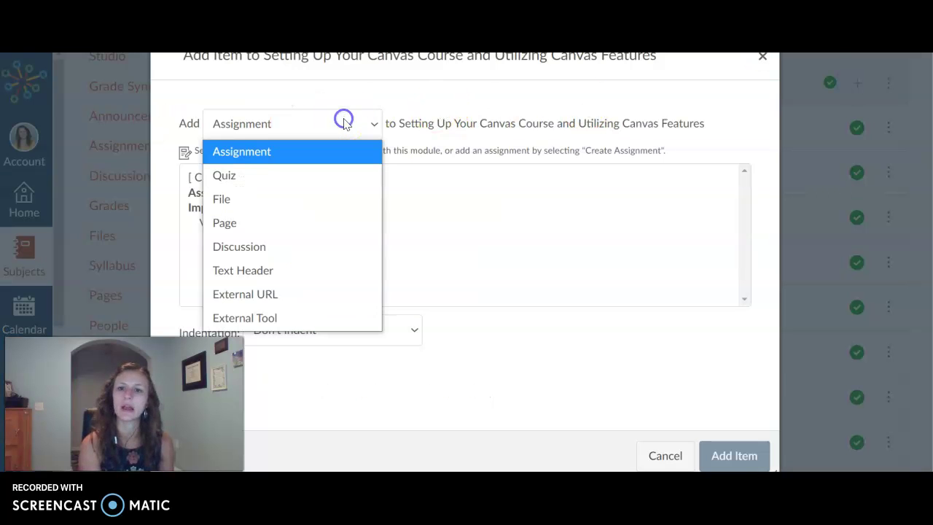
click(321, 180)
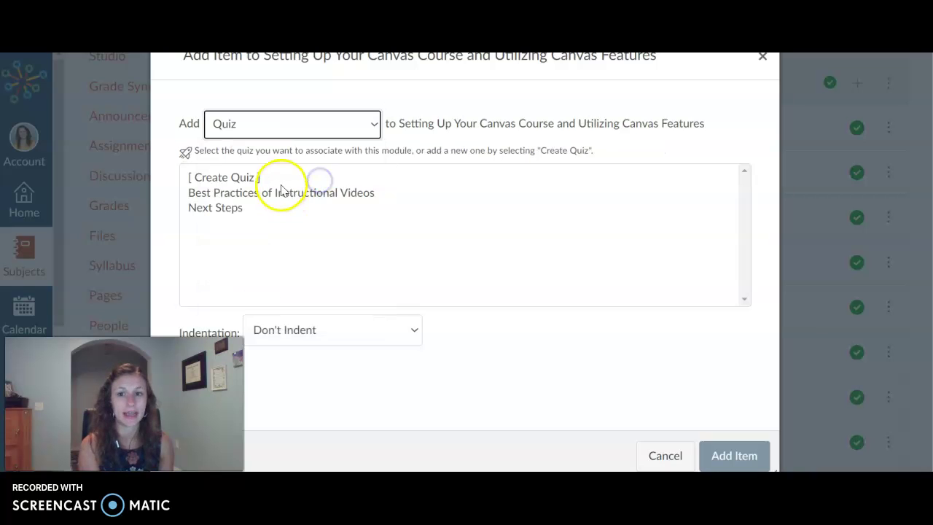
click(255, 177)
scroll(275, 219, down, 3)
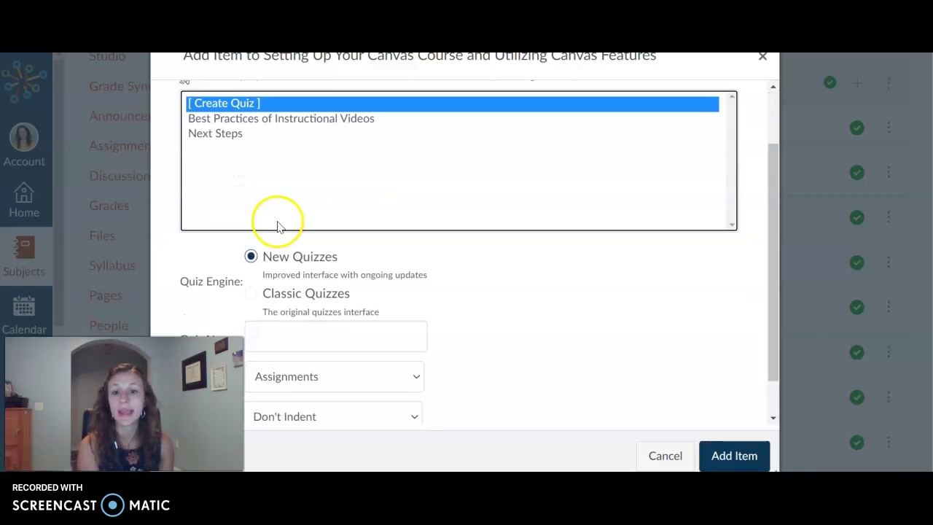
click(252, 249)
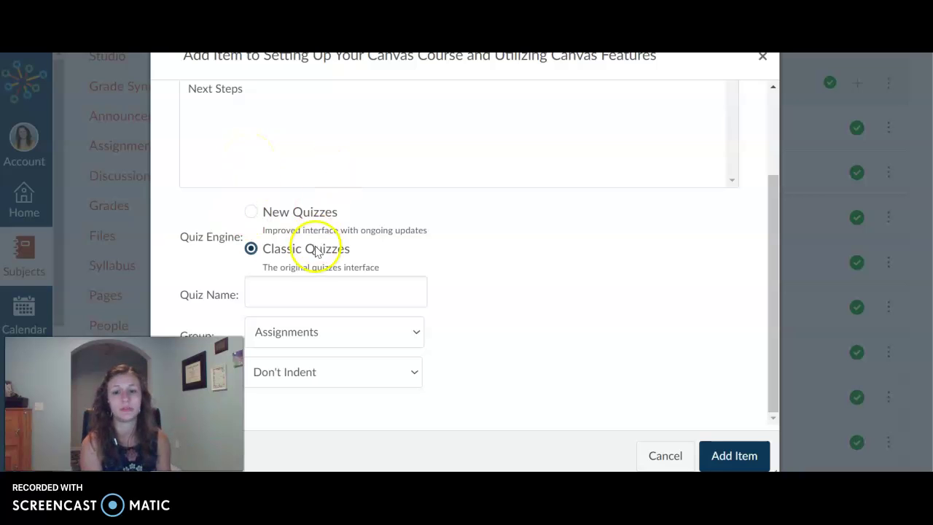
Name the new quiz "Basic Quiz" and add it to the module.
click(316, 297)
text(BAsic)
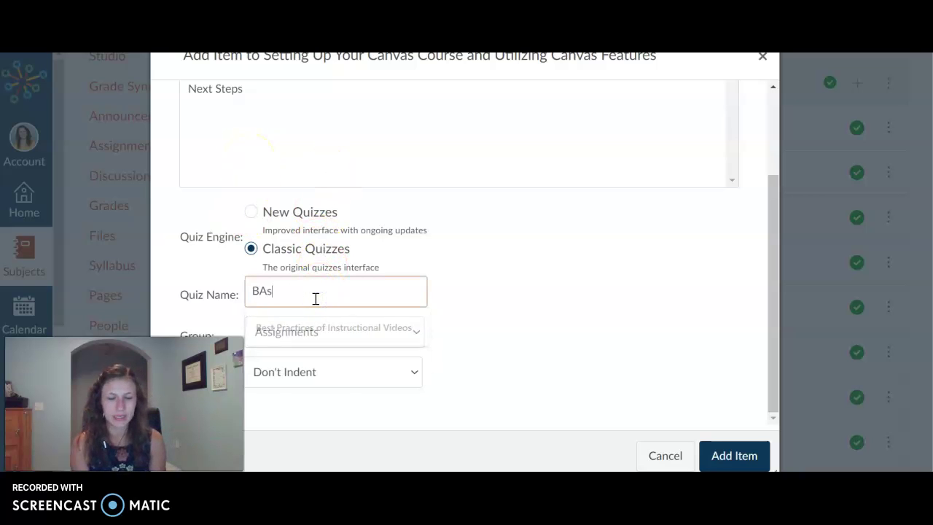
key(BackSpace)
text(asic Quiz)
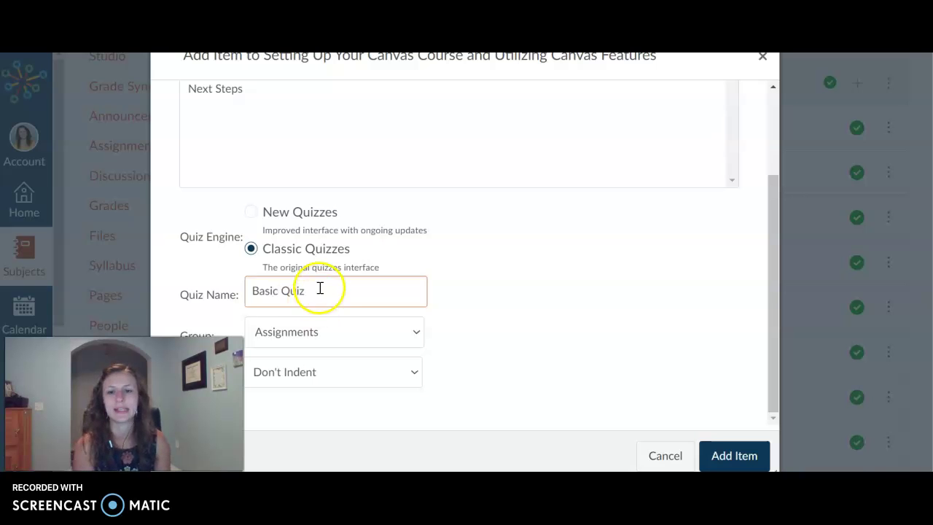
scroll(318, 288, down, 1)
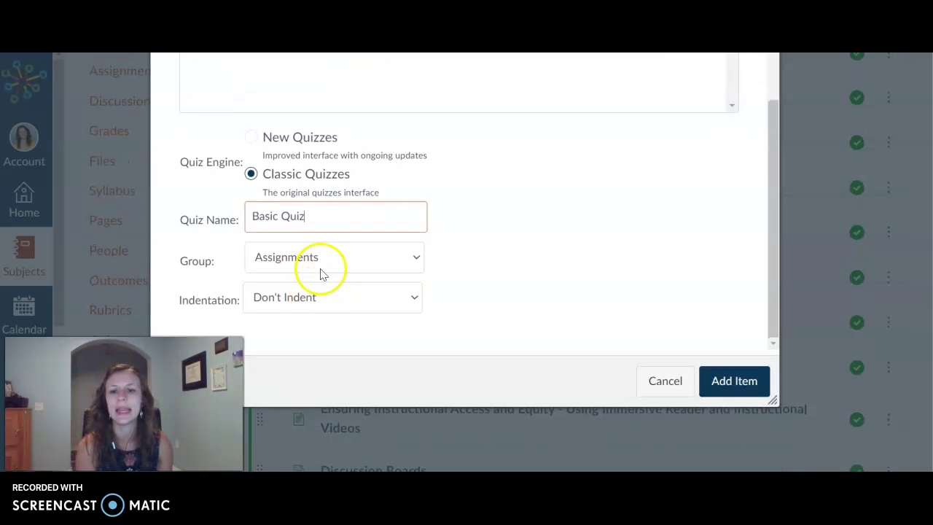
scroll(499, 352, up, 1)
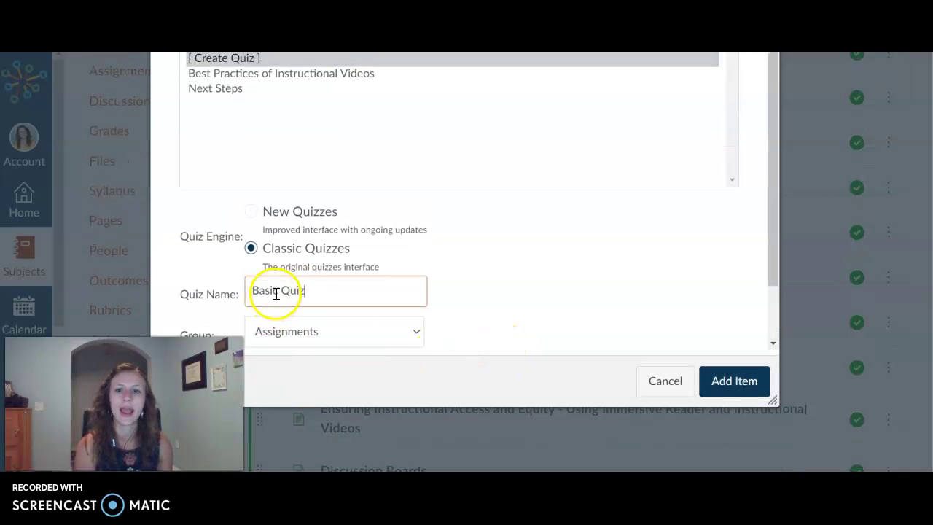
click(728, 380)
Open Basic Quiz for editing and write instructions with a "Student Learning target" line, a short direction to do the quiz, and "do your best!".
scroll(419, 321, down, 2)
scroll(413, 305, down, 10)
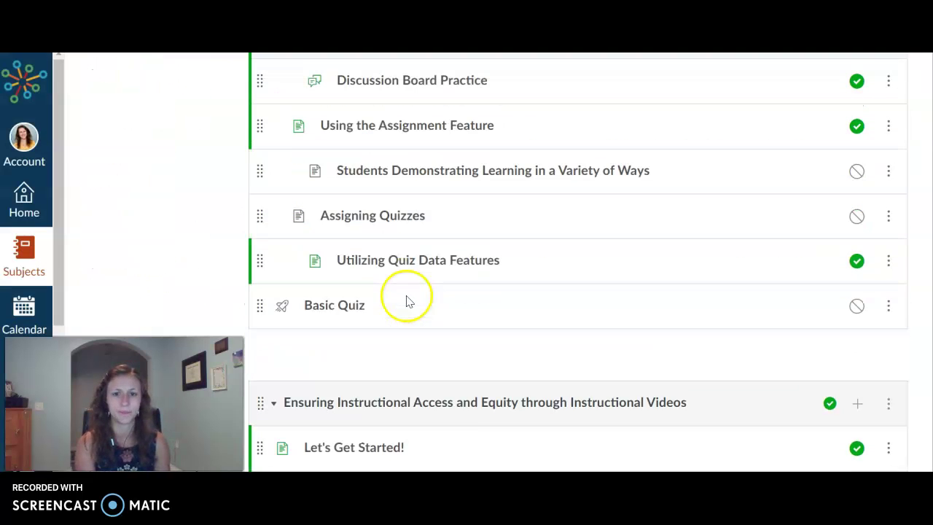
click(317, 291)
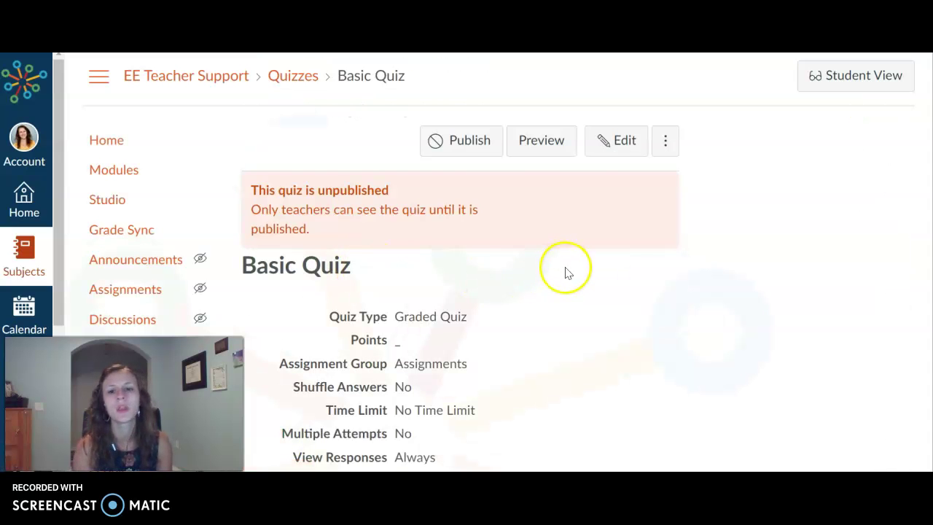
click(616, 146)
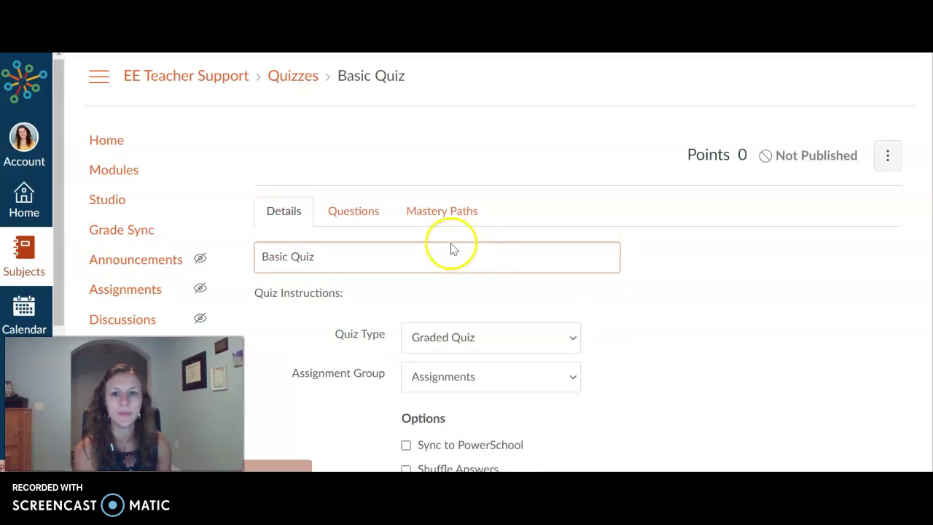
scroll(441, 260, down, 1)
click(257, 320)
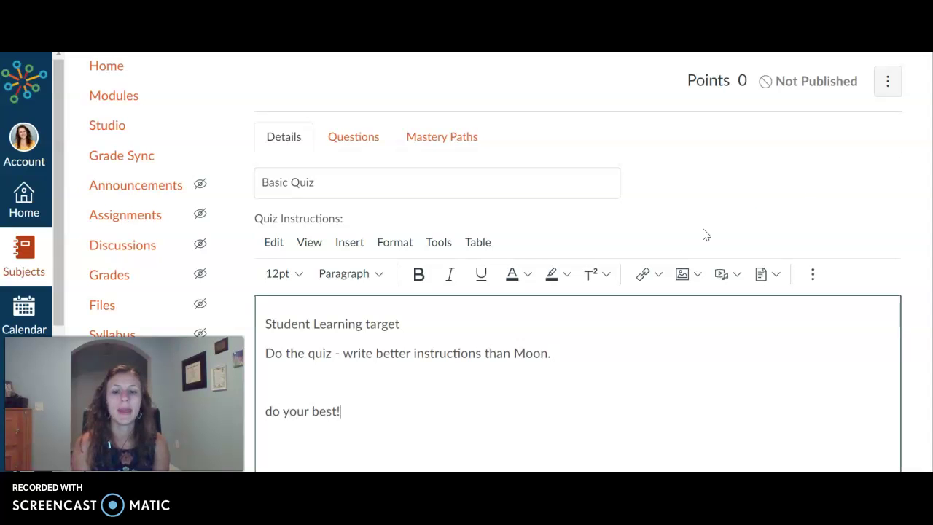
Turn on answer shuffling for the quiz and set a time limit of 60 minutes.
scroll(845, 263, down, 7)
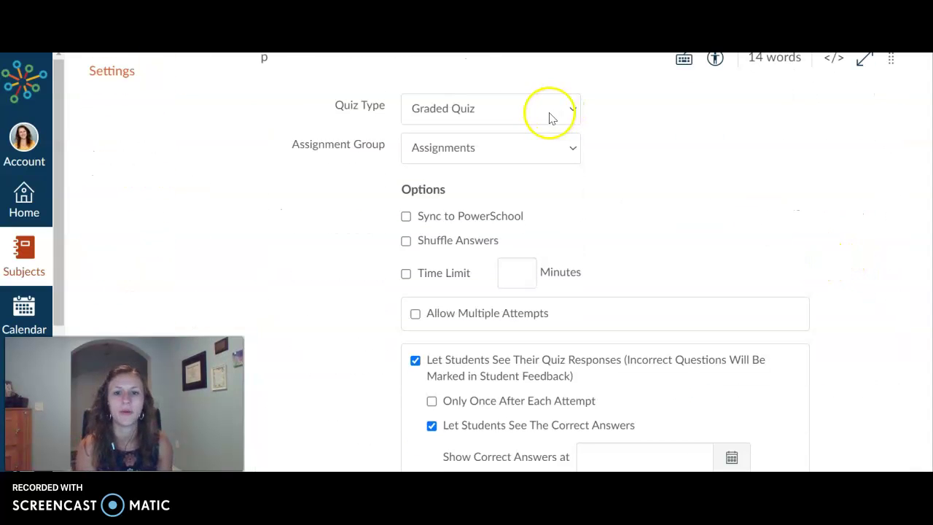
click(466, 241)
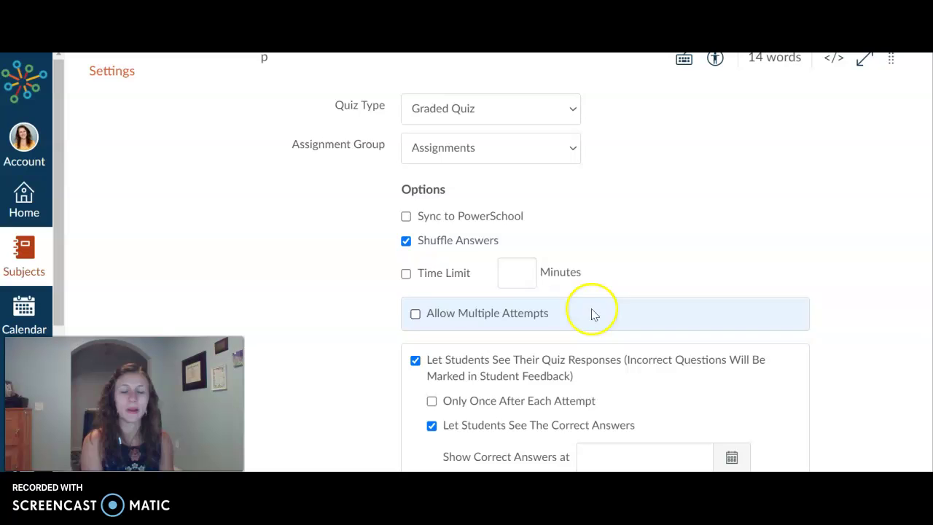
click(450, 277)
scroll(519, 299, down, 1)
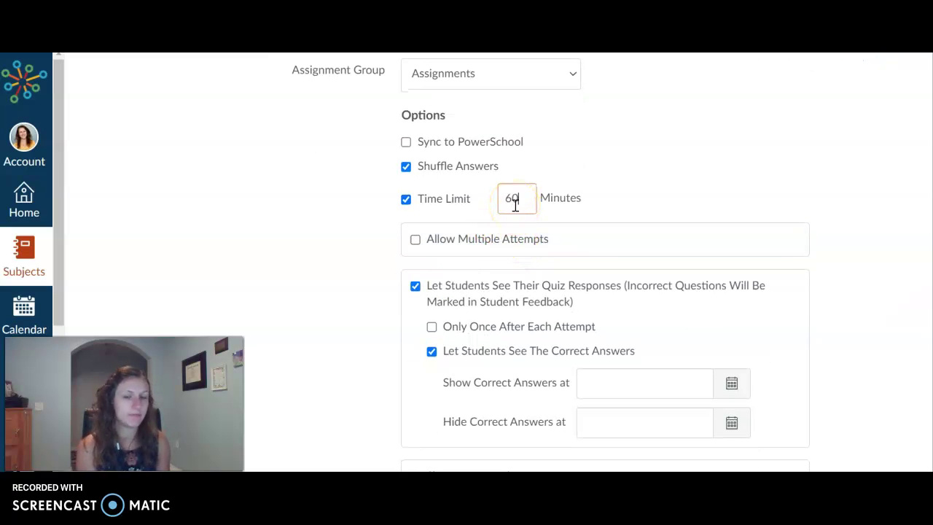
text(60)
Allow multiple attempts with 2 allowed attempts, and stop letting students see the correct answers.
click(488, 238)
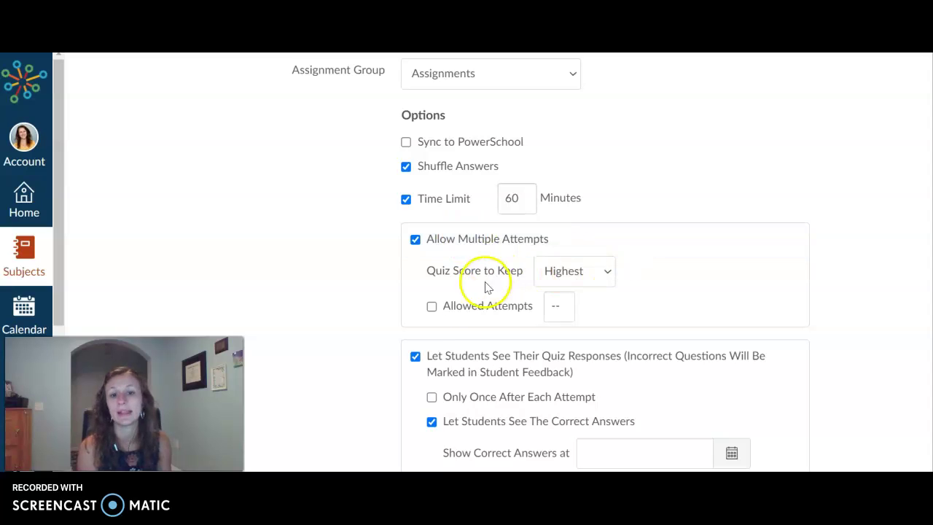
click(427, 310)
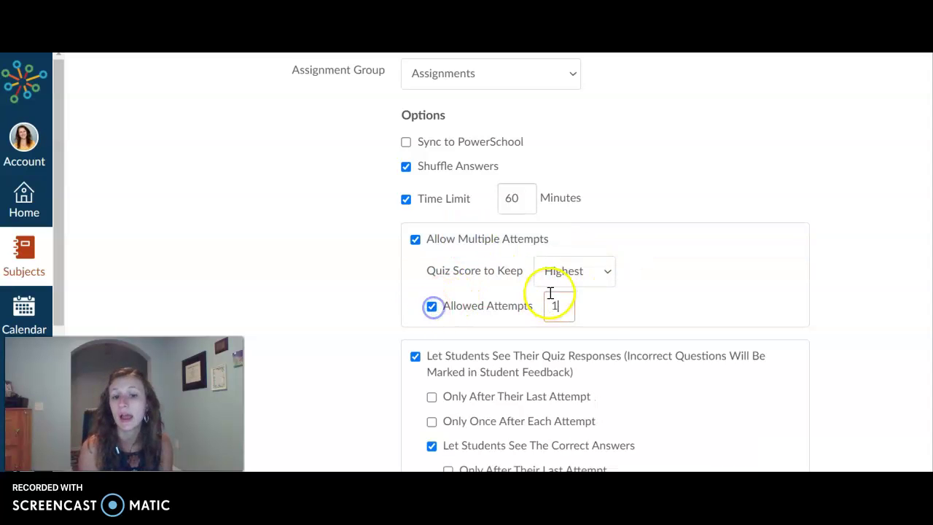
click(567, 277)
click(566, 304)
click(529, 306)
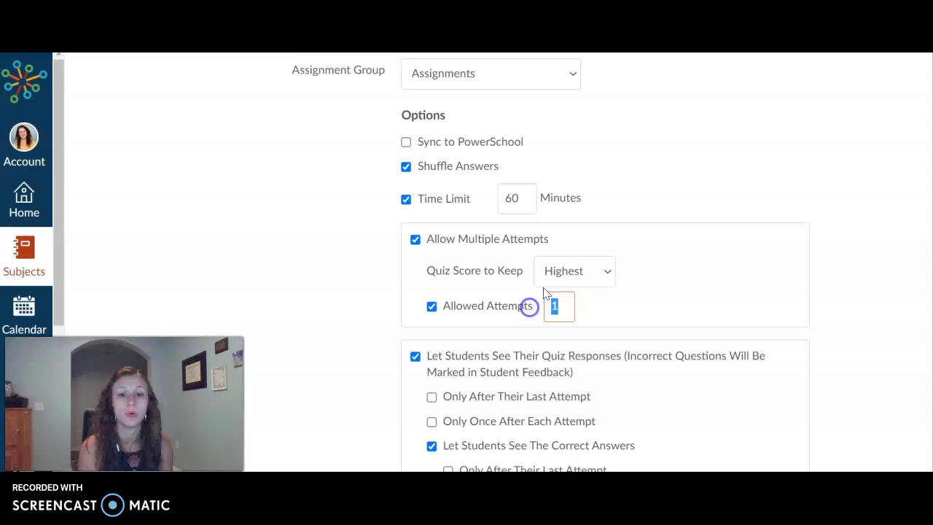
click(318, 317)
scroll(318, 316, down, 3)
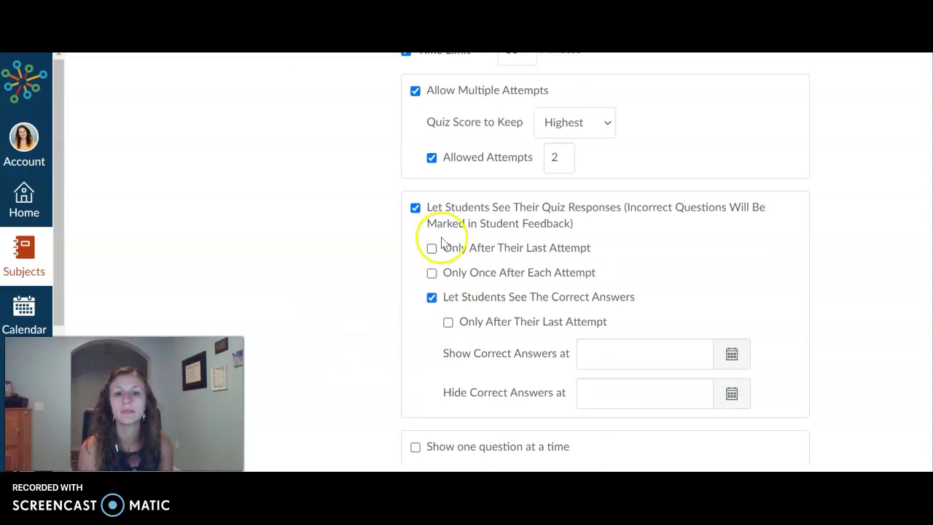
click(430, 298)
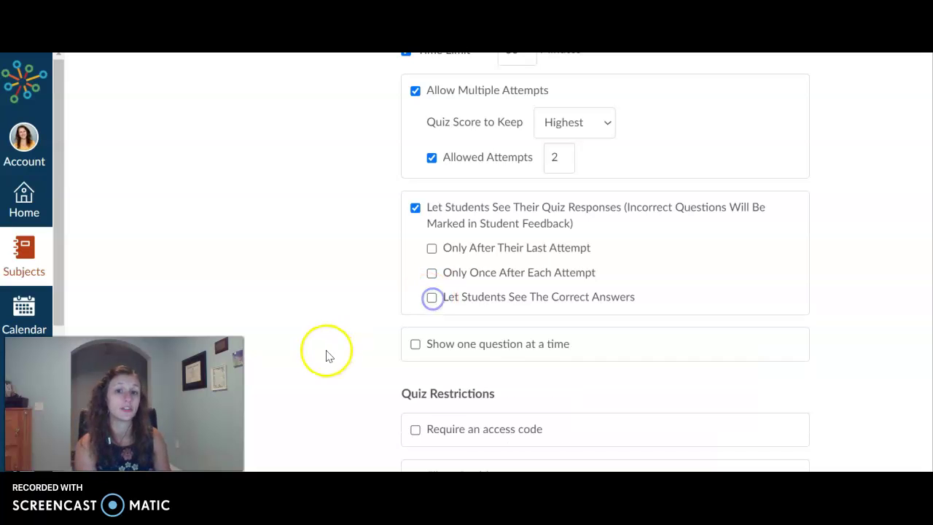
Set the quiz's due date for everyone to September 23, 2021.
scroll(342, 335, down, 2)
scroll(345, 324, down, 6)
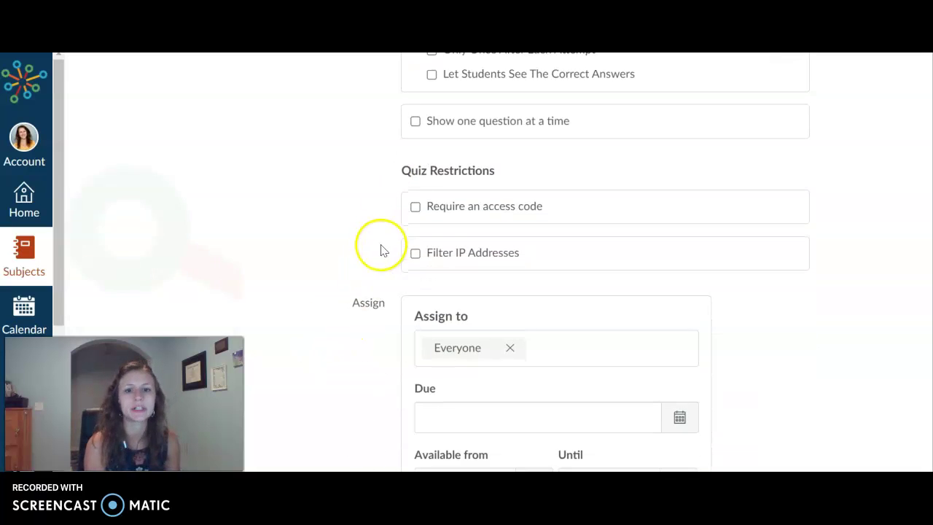
click(698, 211)
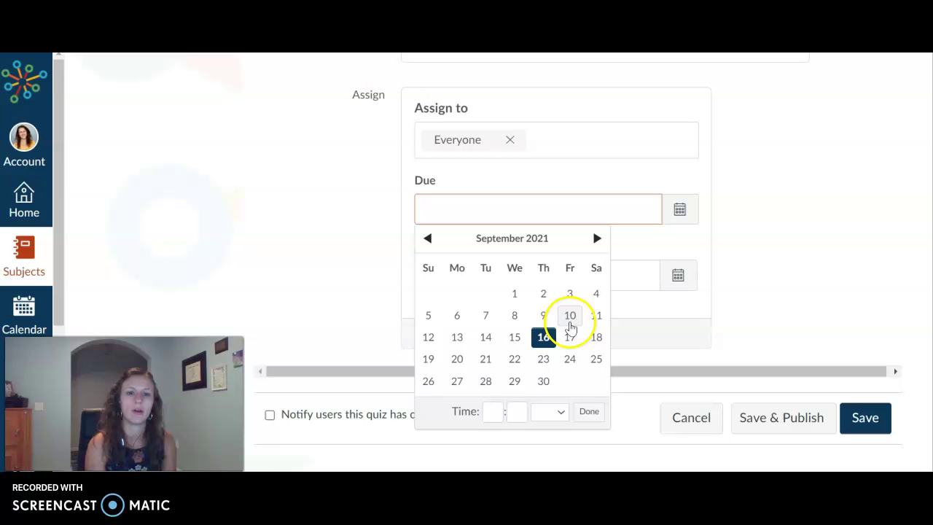
click(543, 357)
click(888, 313)
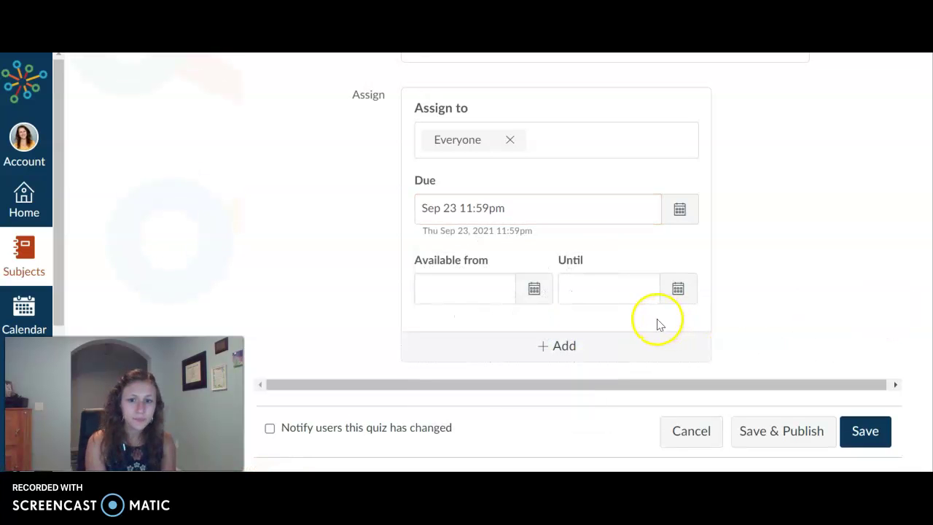
Add a new multiple-choice question to the quiz and title it "1.".
scroll(657, 322, up, 15)
scroll(529, 303, up, 4)
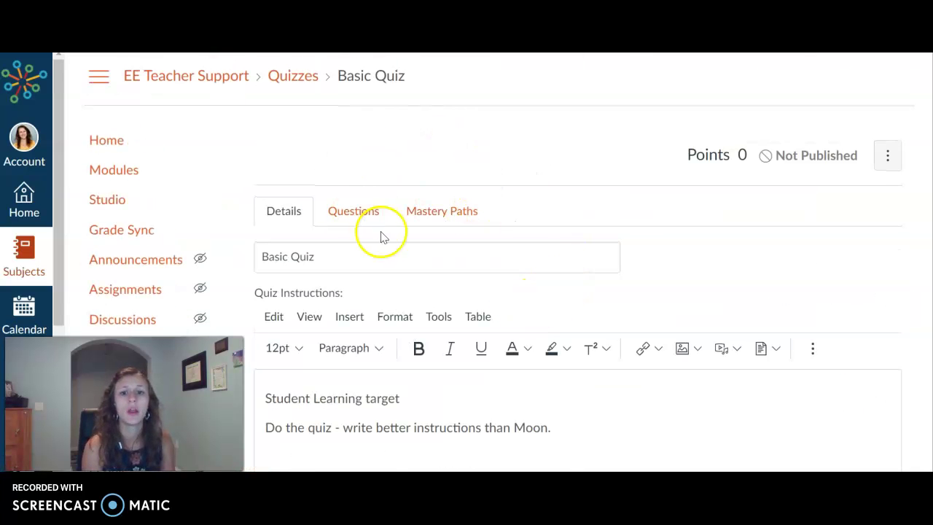
scroll(301, 215, down, 1)
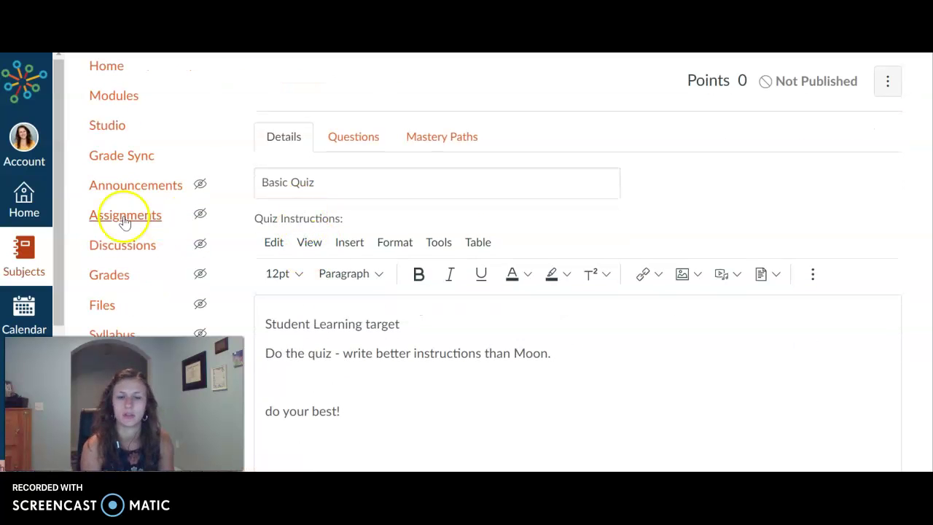
click(354, 137)
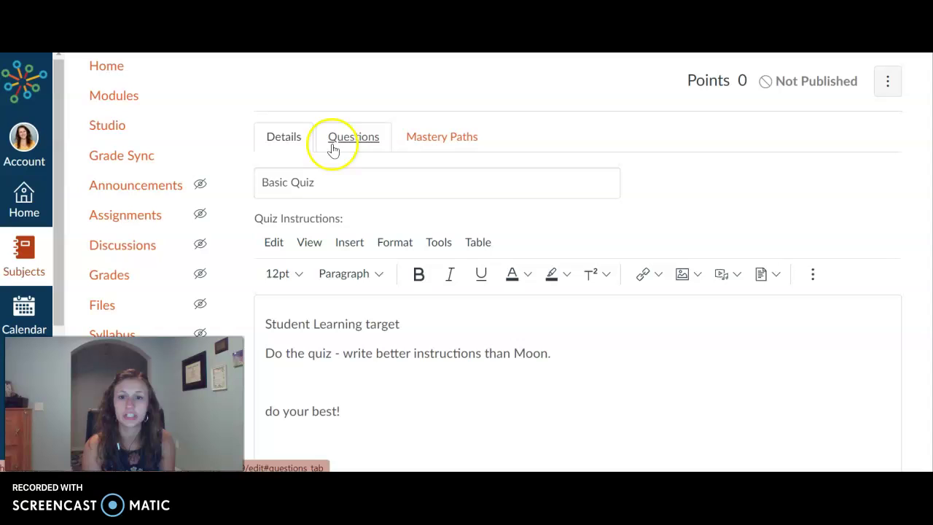
click(350, 145)
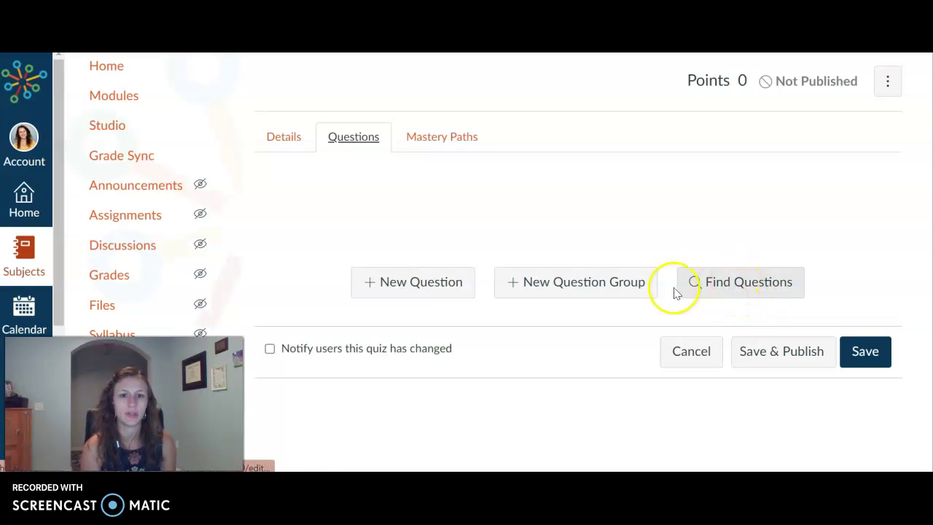
click(388, 287)
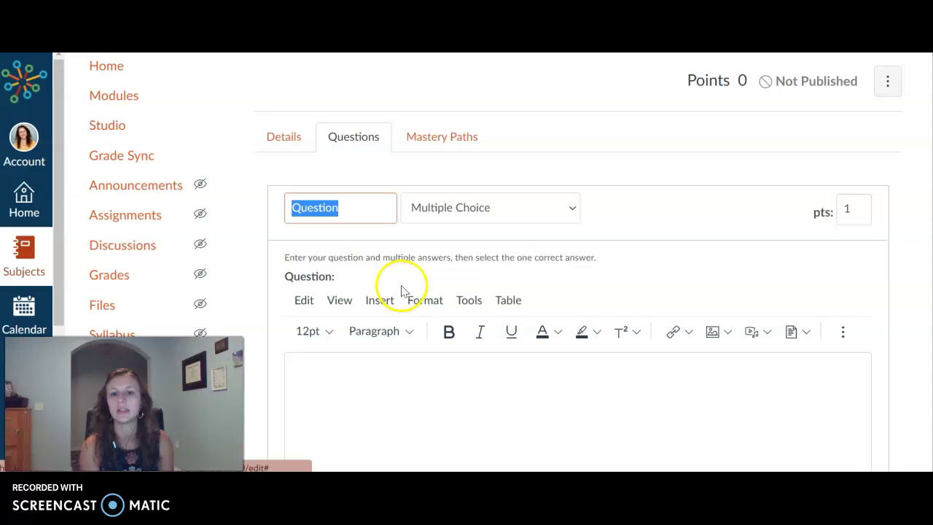
text(1)
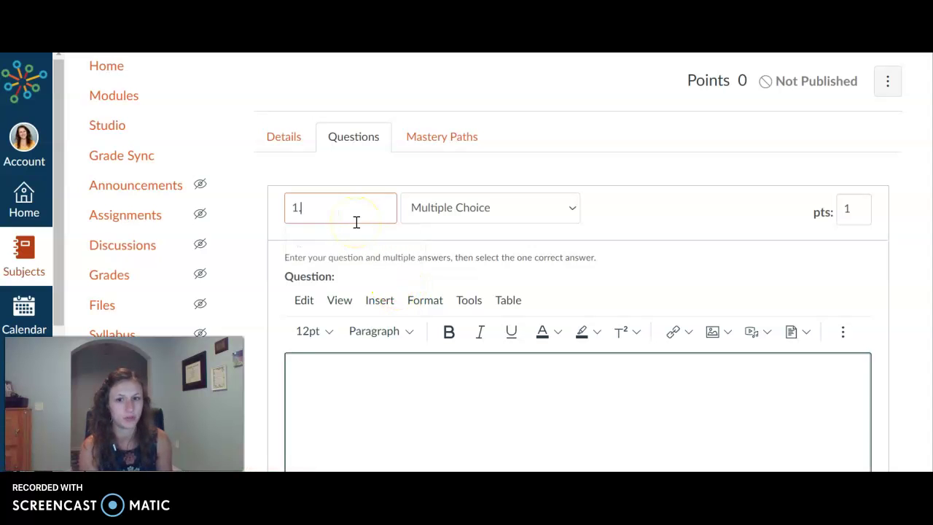
text(.)
scroll(313, 313, down, 2)
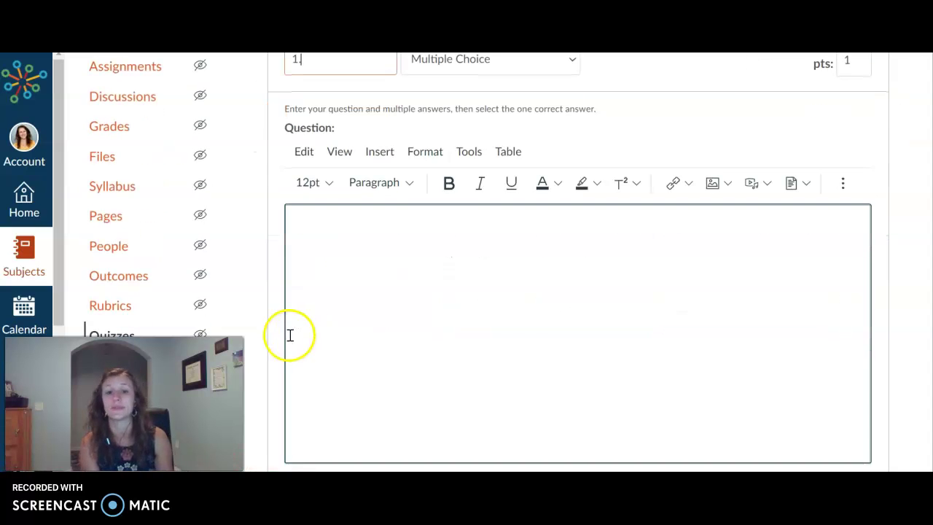
Enter "3+4" as the question text of the first question.
click(439, 263)
scroll(439, 263, up, 1)
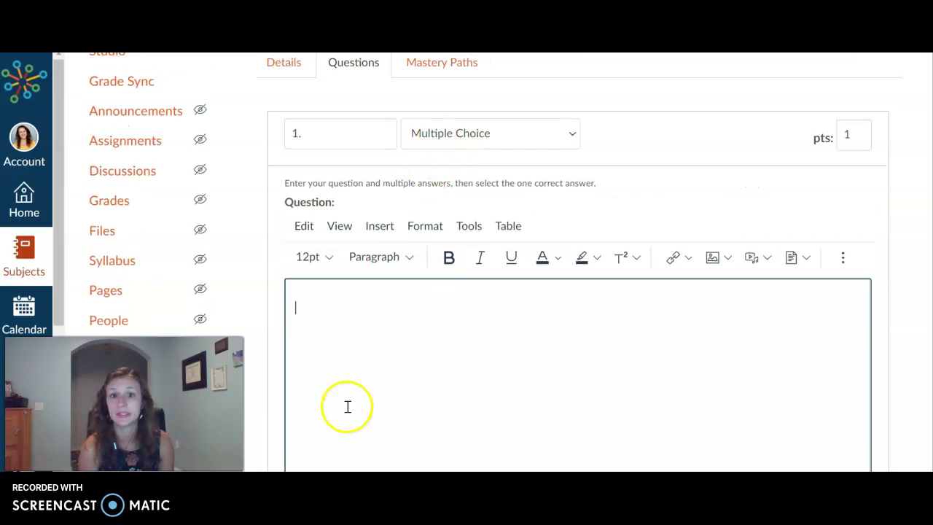
scroll(357, 334, down, 2)
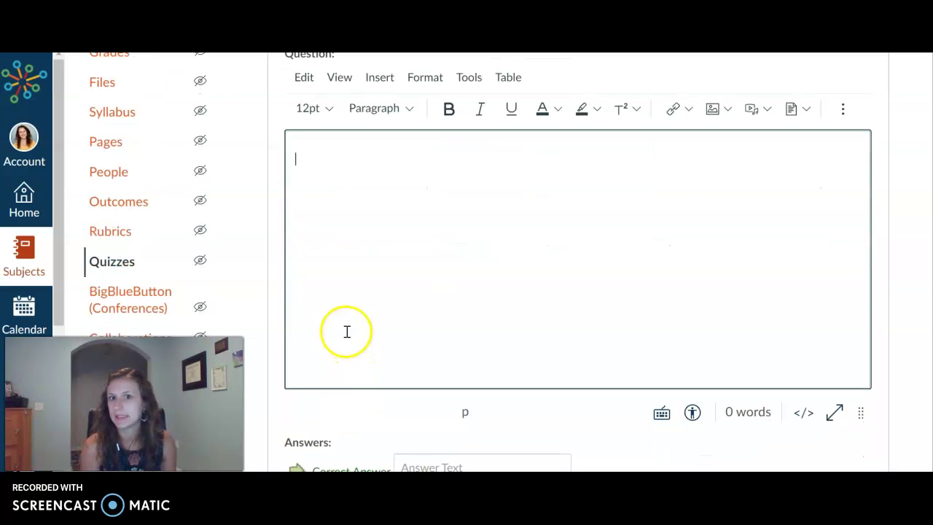
scroll(342, 323, up, 1)
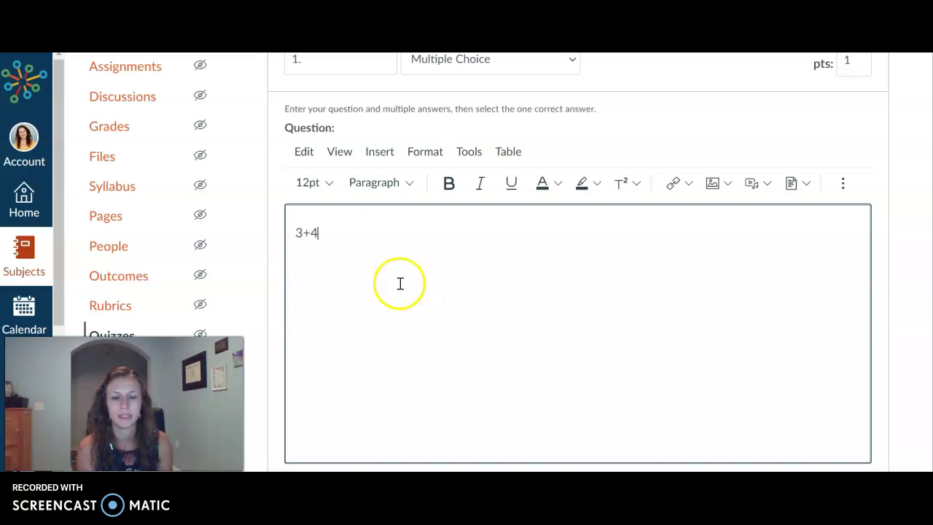
Enter 5 and 7 as the first two answers of the first question, and mark 7 as the correct answer.
scroll(400, 281, down, 1)
click(424, 244)
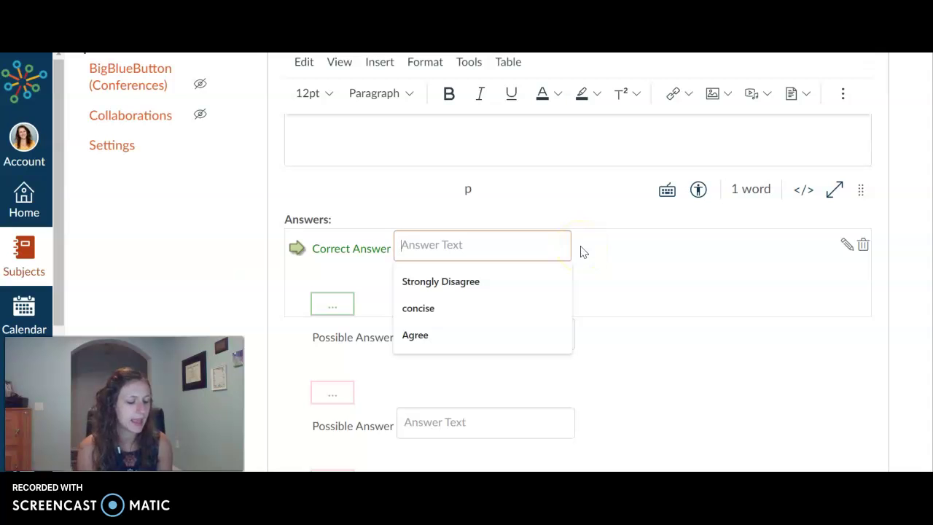
text(5)
click(518, 325)
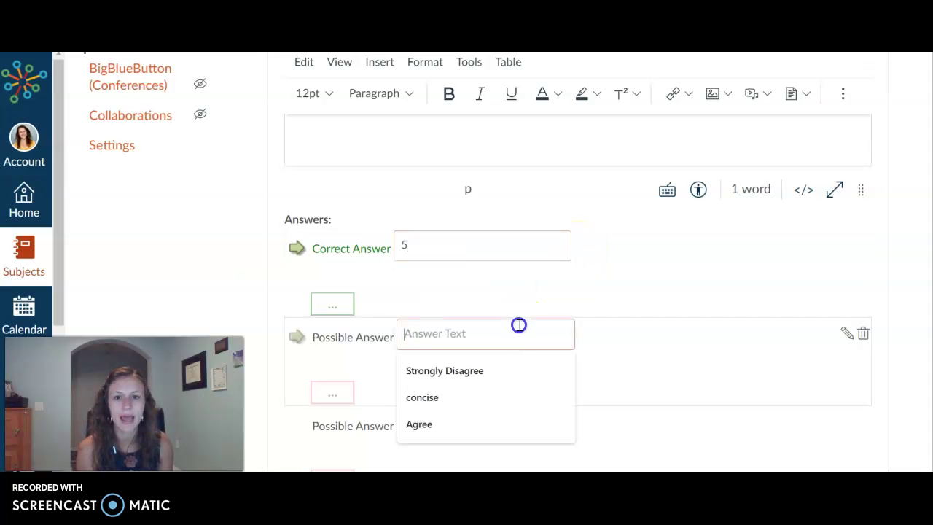
text(7)
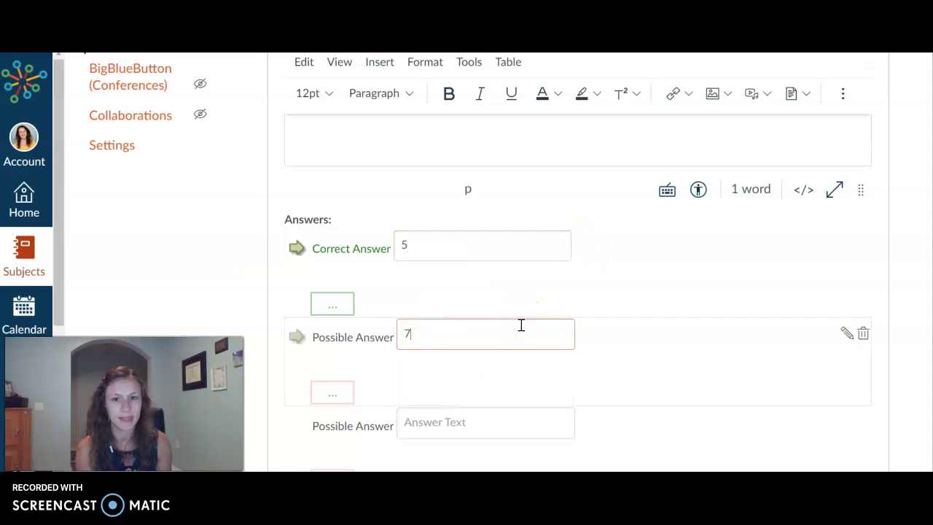
click(298, 340)
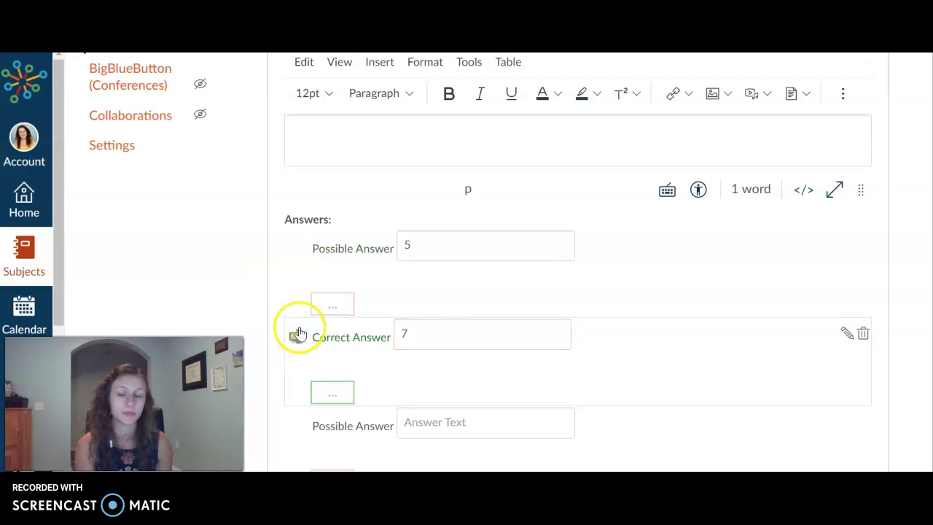
Enter 10 as the third answer of the first question and delete the empty fourth answer.
scroll(305, 336, down, 2)
click(460, 274)
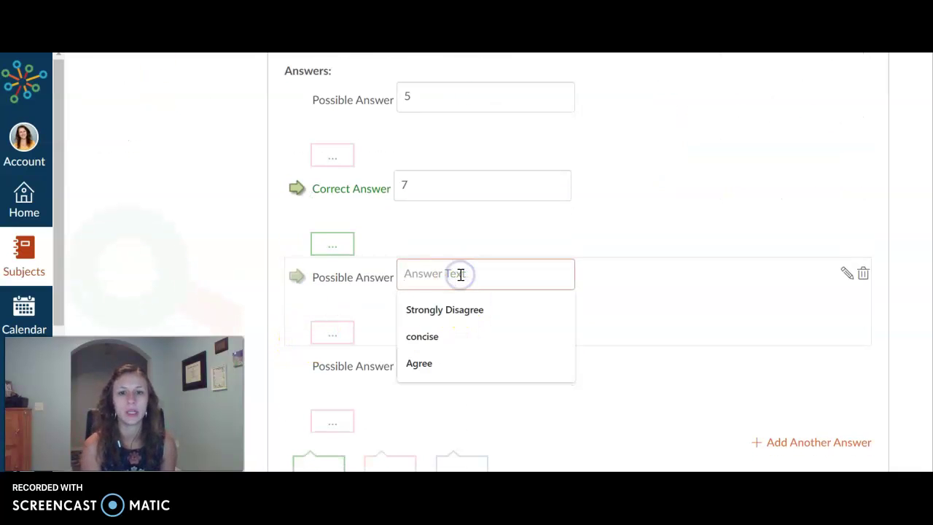
text(10)
click(578, 364)
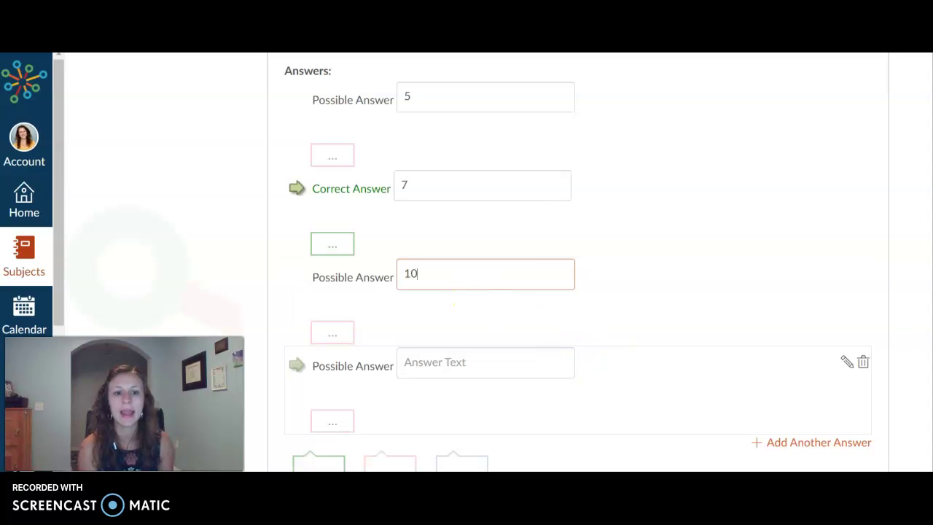
click(865, 364)
scroll(762, 323, down, 1)
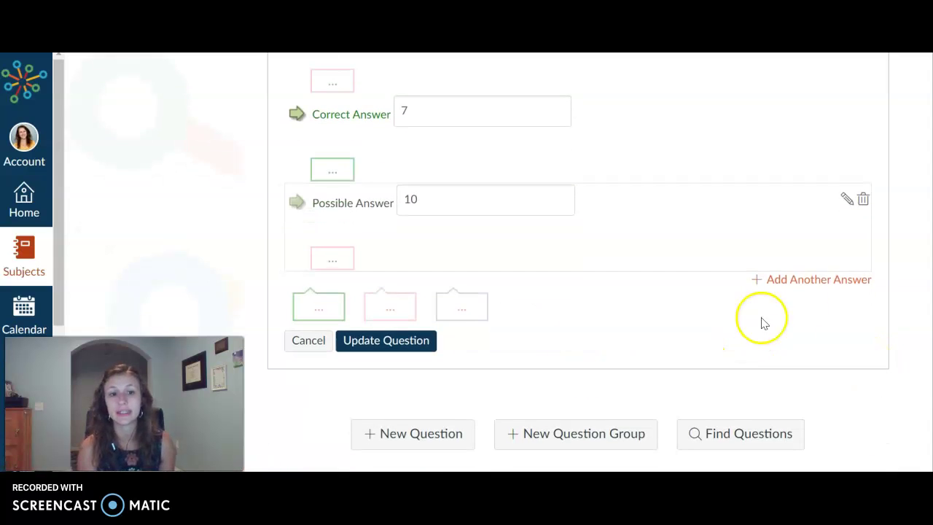
Add another possible answer of 11 to the first question and save the question.
click(812, 283)
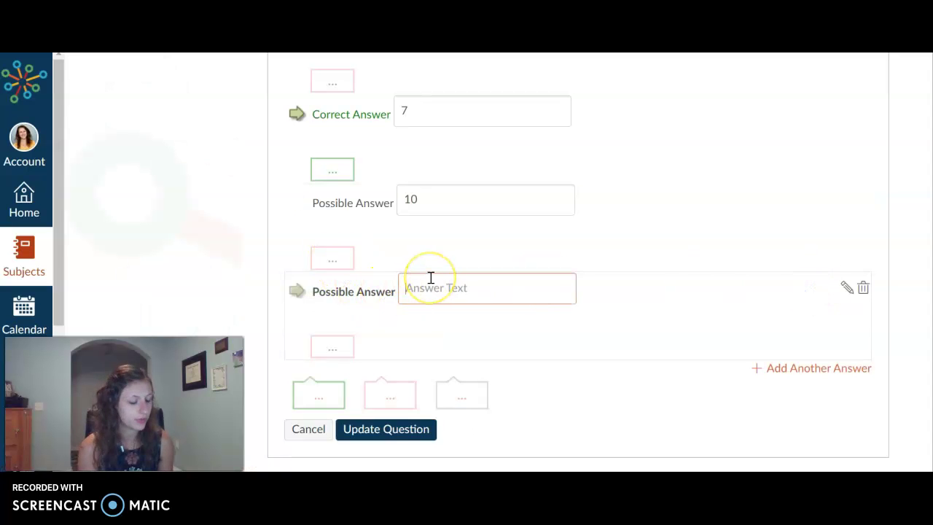
scroll(430, 277, up, 3)
scroll(447, 229, down, 4)
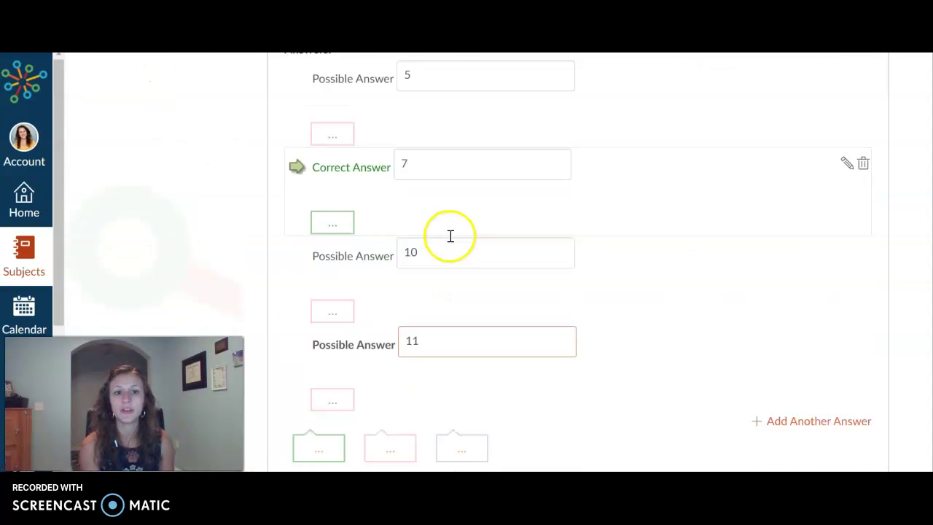
click(384, 356)
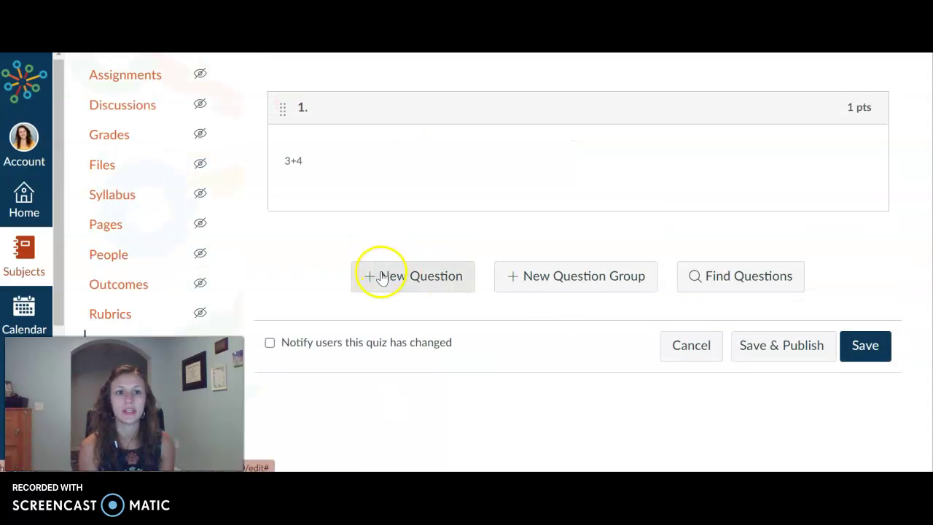
Add a second question to the quiz, title it "2." and set its type to True/False.
click(381, 278)
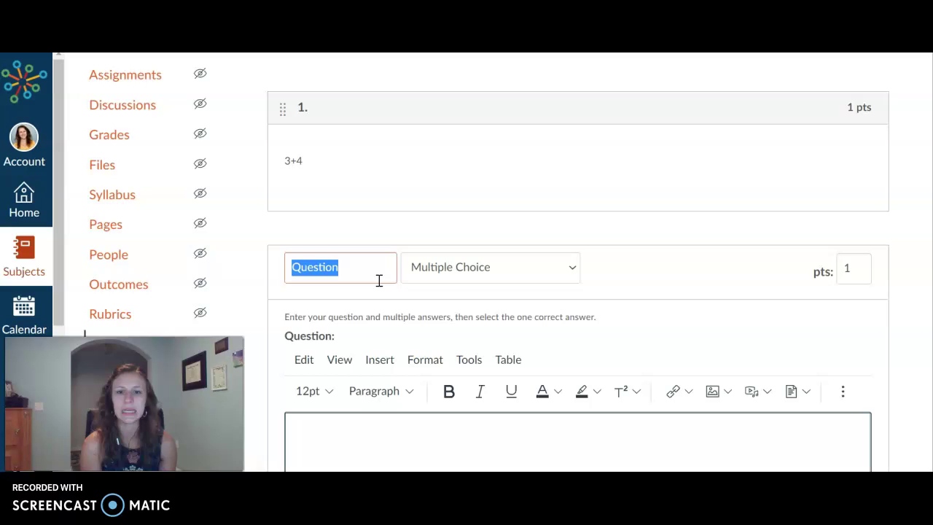
text(2.)
click(440, 266)
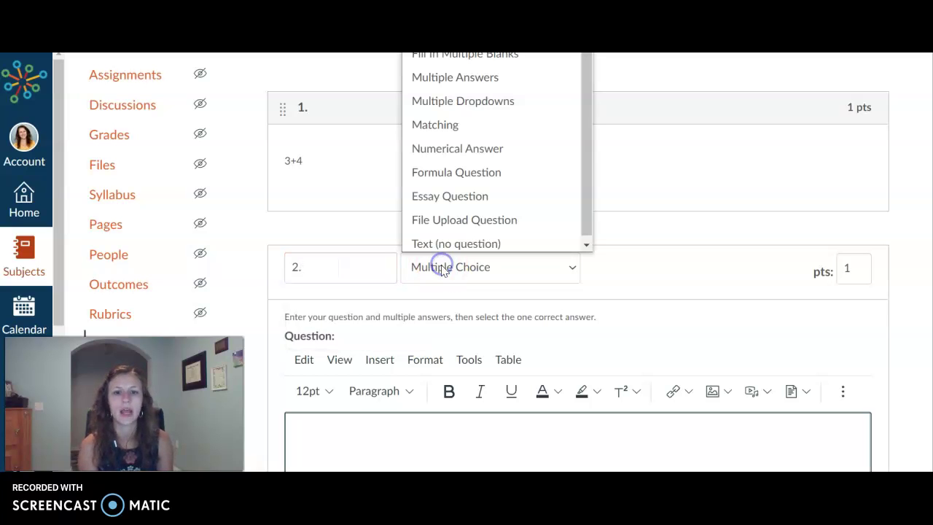
click(655, 370)
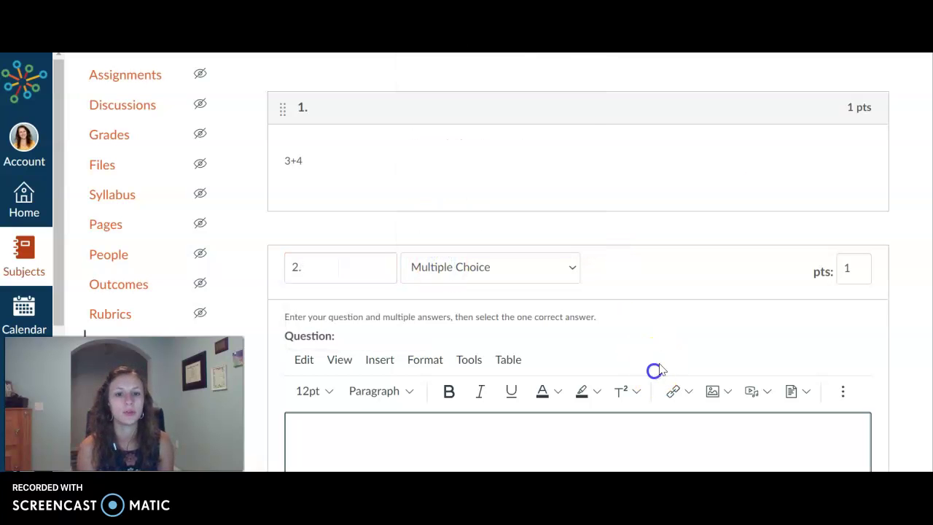
key(F11)
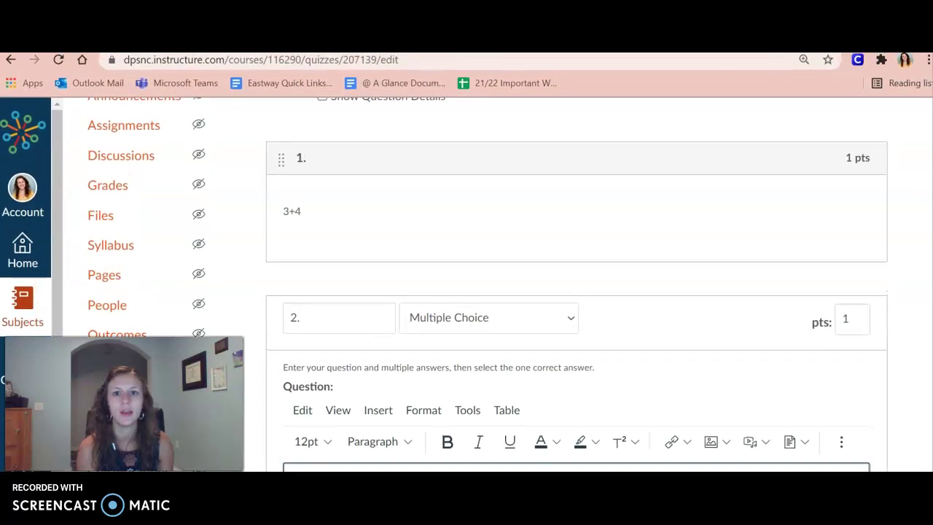
scroll(551, 232, down, 3)
click(500, 168)
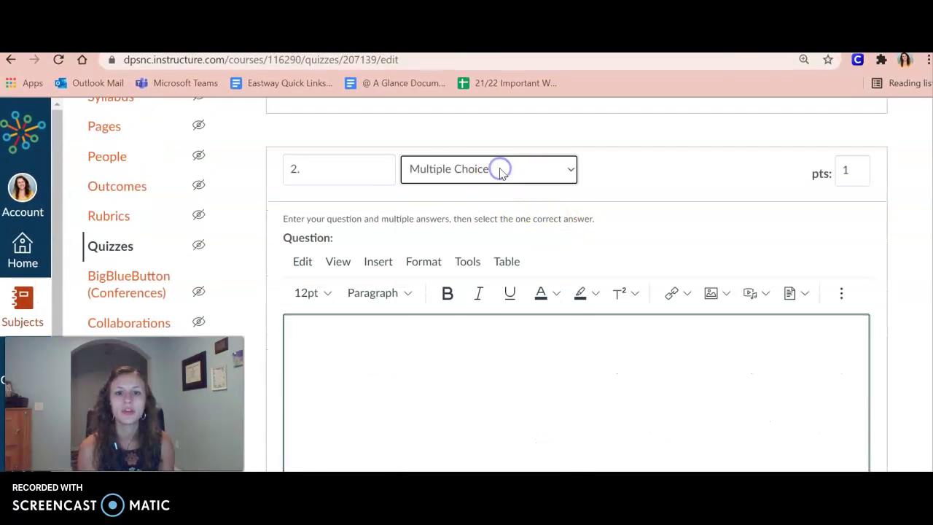
click(495, 217)
Enter "A dog is a reptile." as the second question's text and mark False as the correct answer.
click(406, 369)
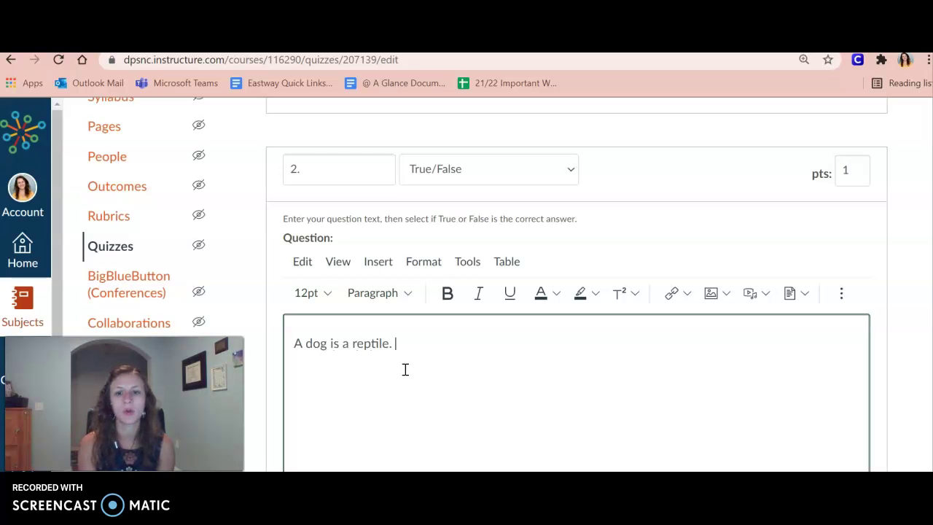
scroll(393, 375, down, 2)
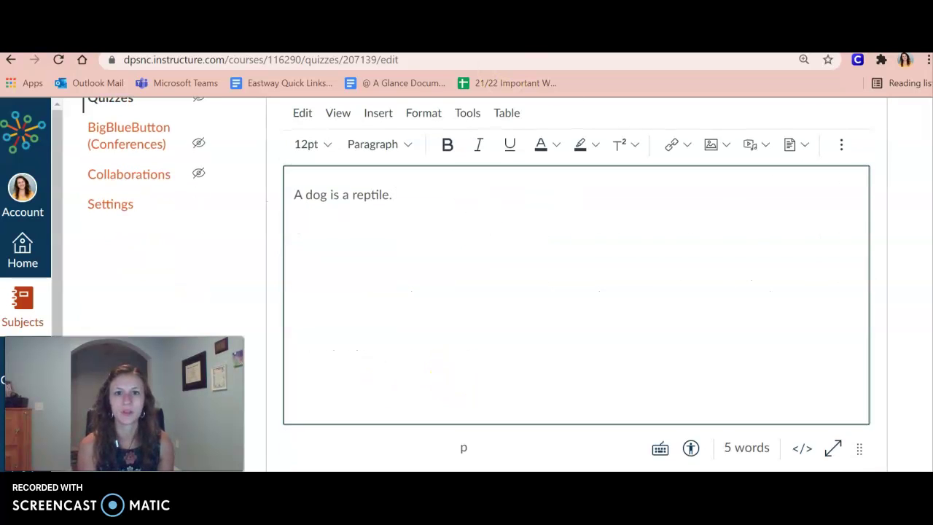
scroll(502, 211, down, 2)
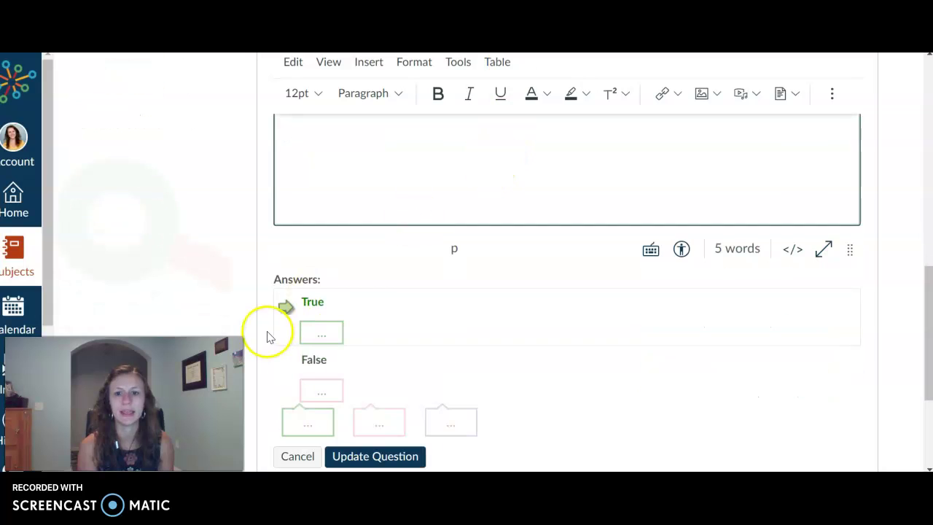
click(281, 364)
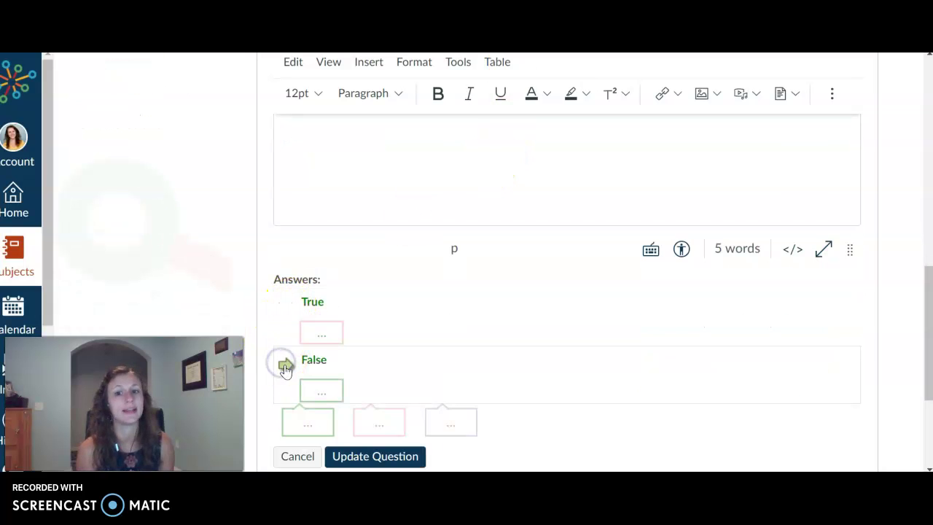
Add the correct-answer comment "You go kiddo!" to the second question.
scroll(298, 422, down, 1)
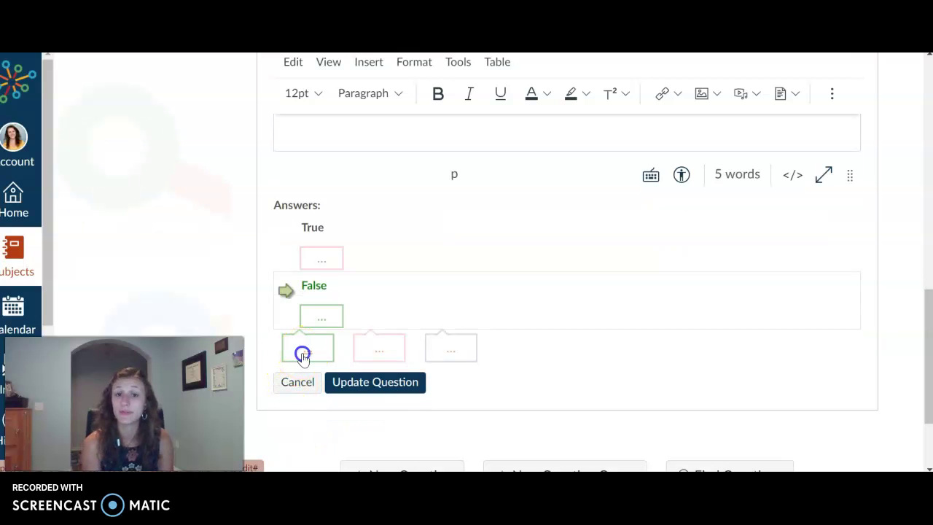
click(305, 352)
scroll(347, 340, down, 1)
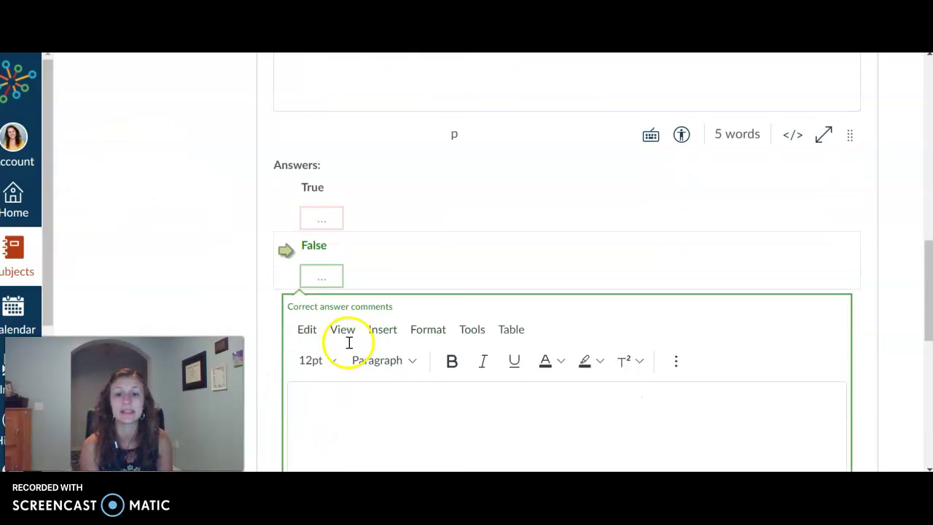
click(353, 383)
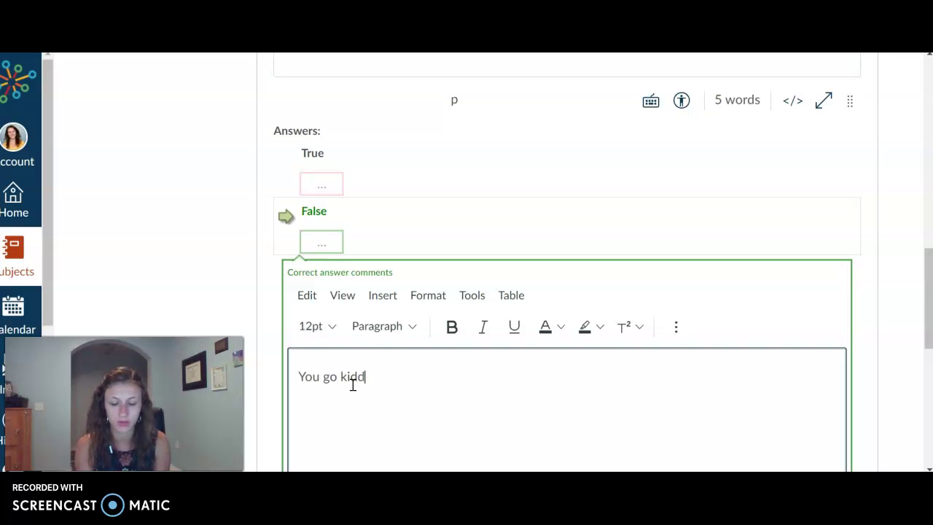
scroll(390, 443, down, 3)
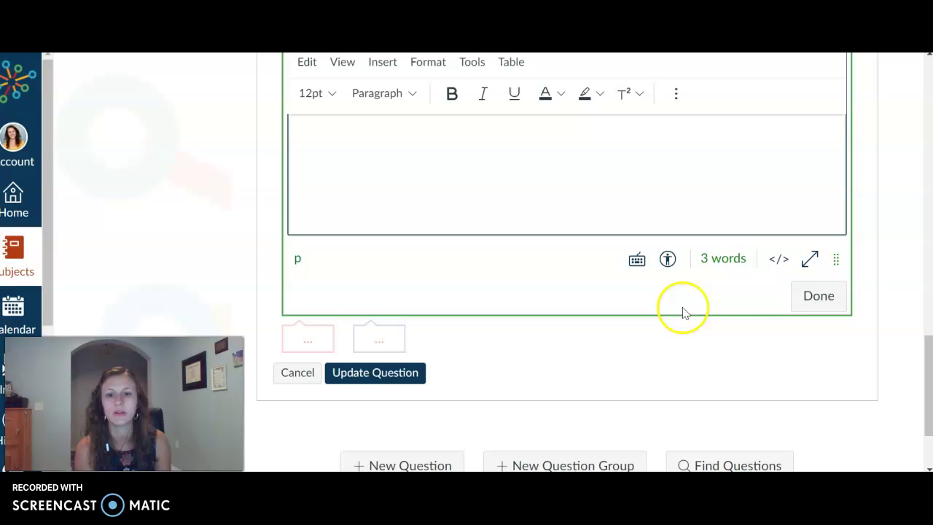
click(808, 292)
Add the wrong-answer comment "A reptile is a cold-blooded animal. A dog is a warm-blooded animal." and save the second question.
scroll(481, 298, up, 1)
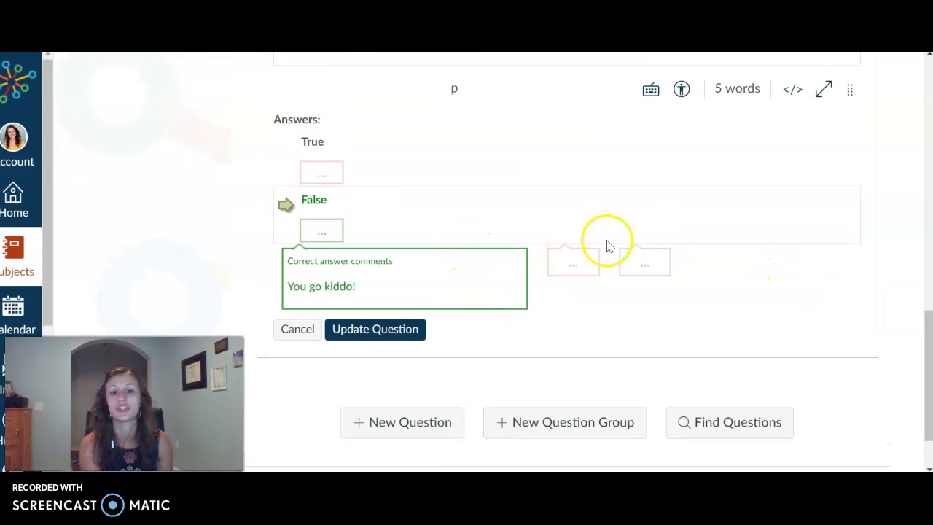
click(579, 260)
click(325, 444)
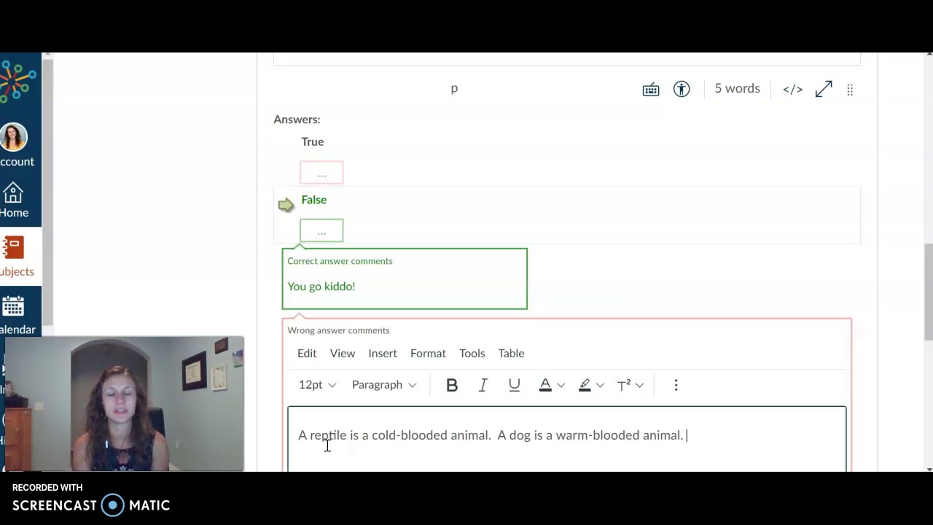
scroll(594, 379, down, 4)
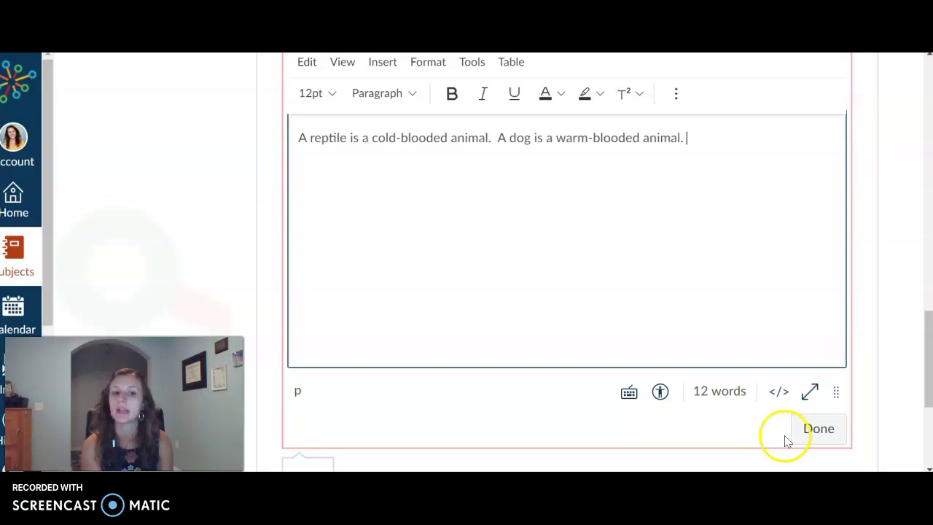
click(793, 434)
scroll(437, 284, up, 1)
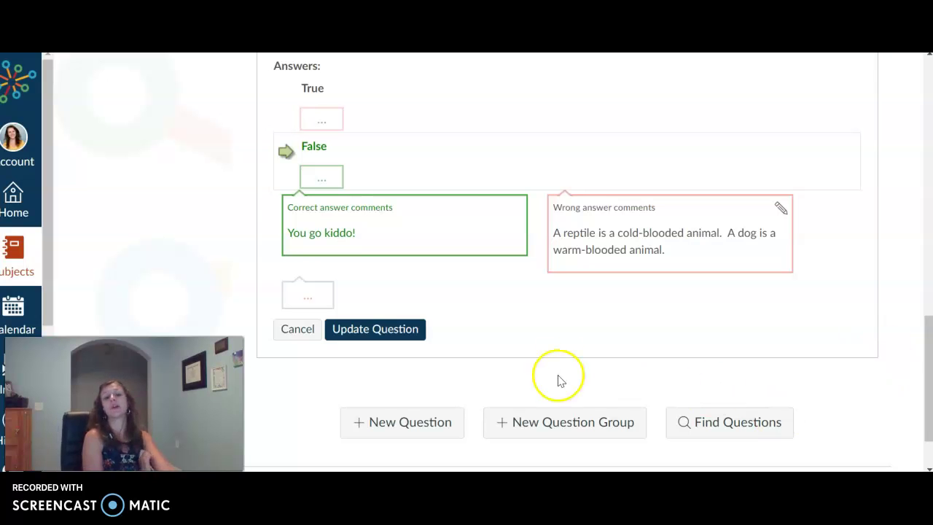
click(384, 328)
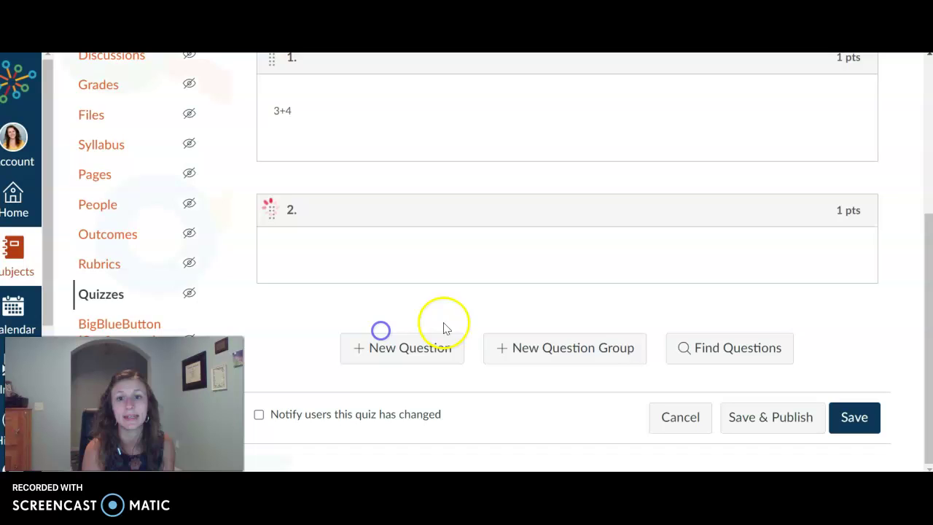
Add a third question to the quiz, title it "3." and set its type to Fill In the Blank.
click(409, 347)
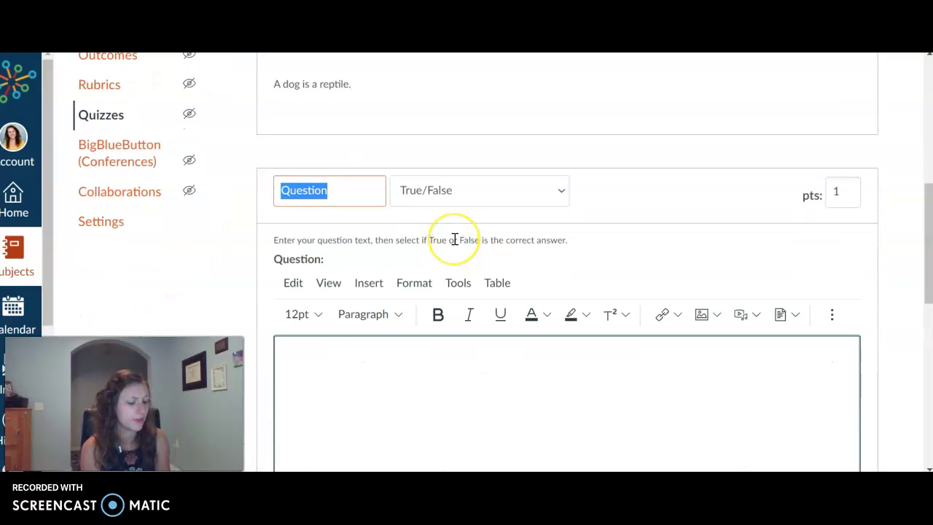
text(3.)
click(440, 191)
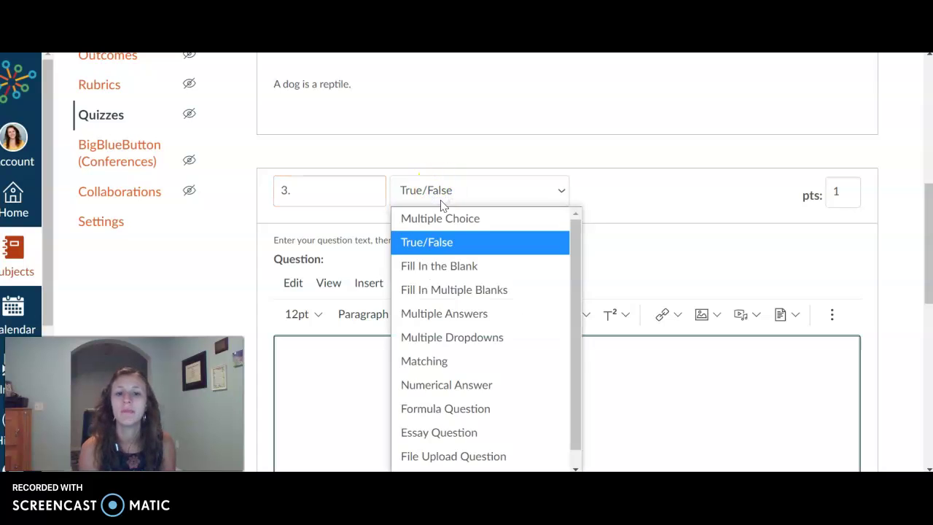
scroll(440, 205, down, 1)
click(437, 116)
click(450, 186)
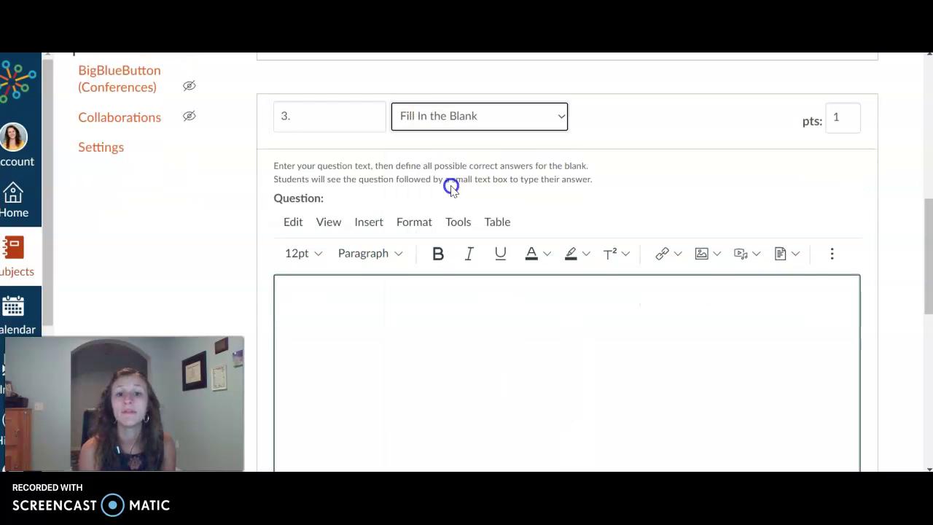
Enter "A dog is a ______" as the question text of the third question.
click(372, 353)
text(I)
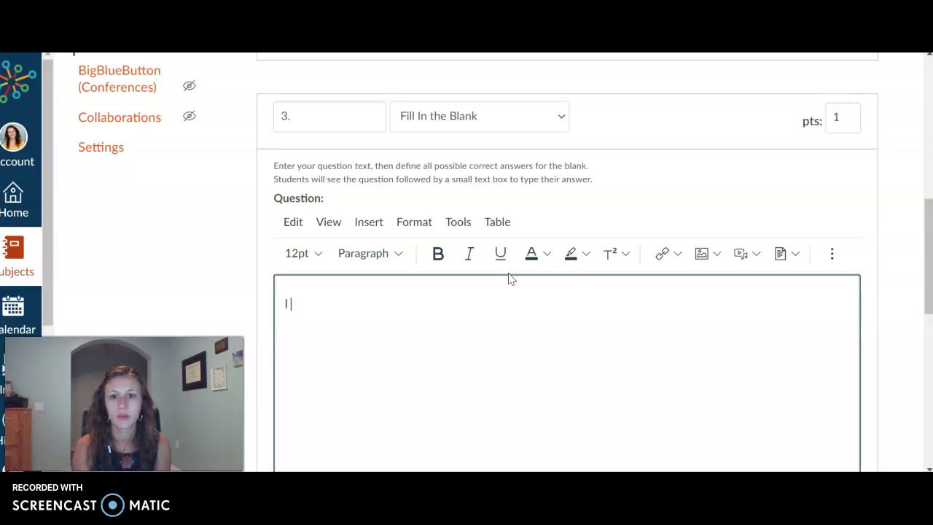
scroll(507, 263, down, 4)
scroll(510, 264, up, 3)
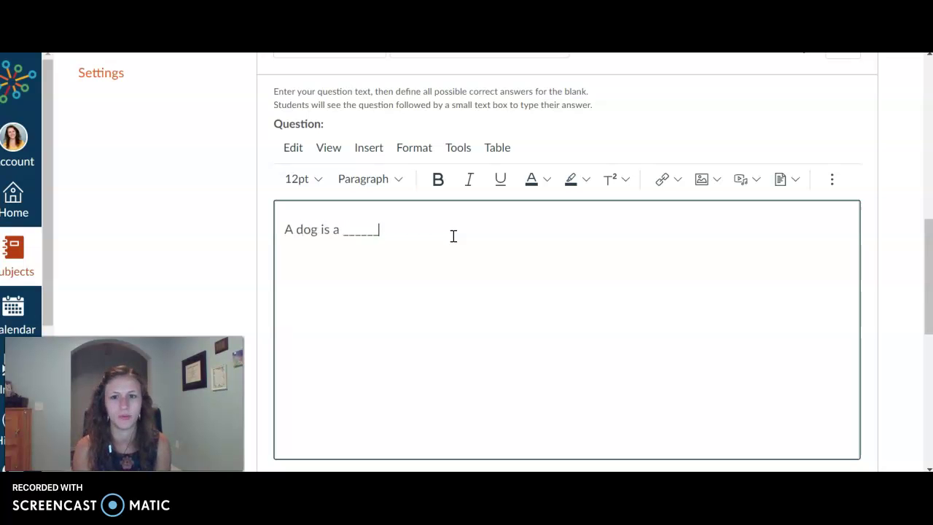
Set the third question's possible answers to "mammal" and "Mammal" and save the question.
scroll(553, 262, down, 4)
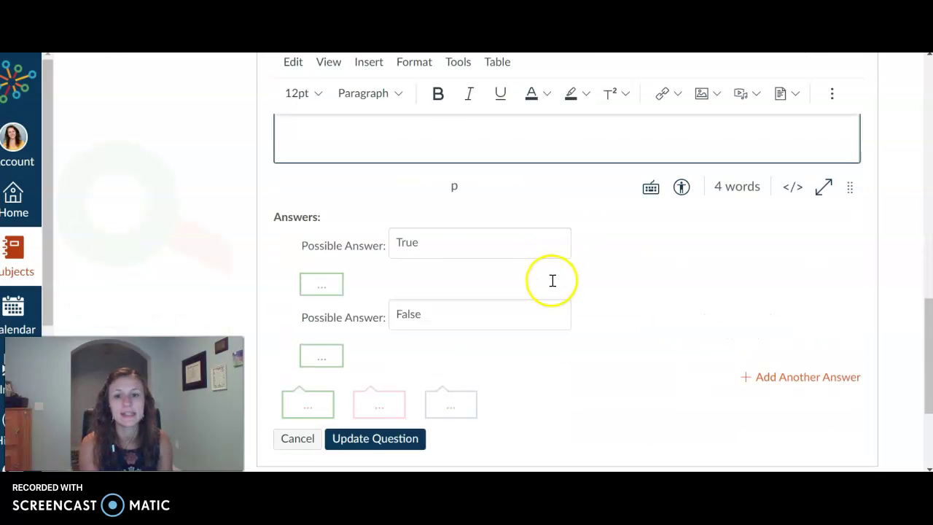
double_click(400, 244)
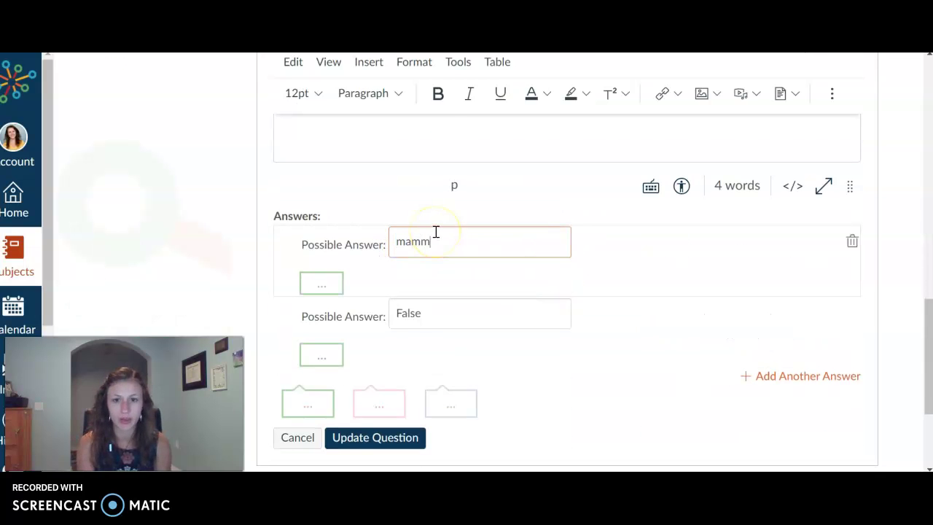
click(427, 310)
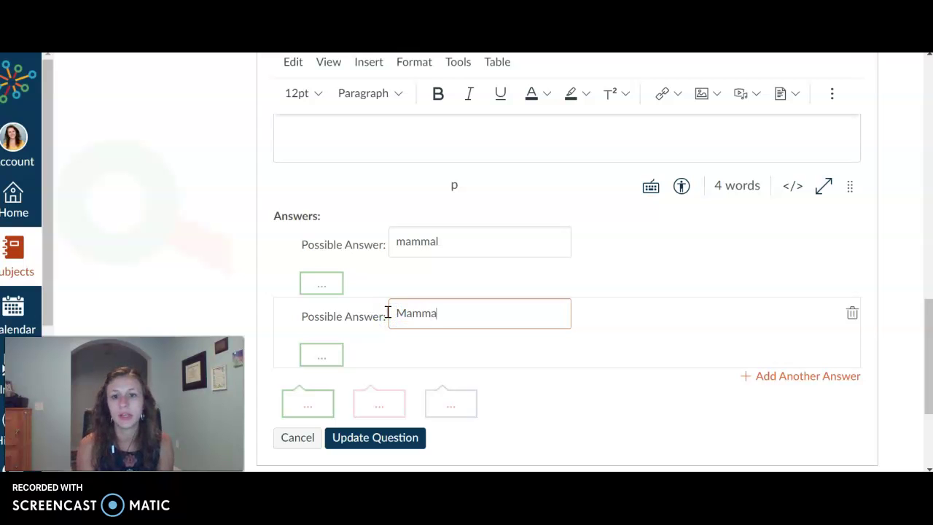
click(398, 436)
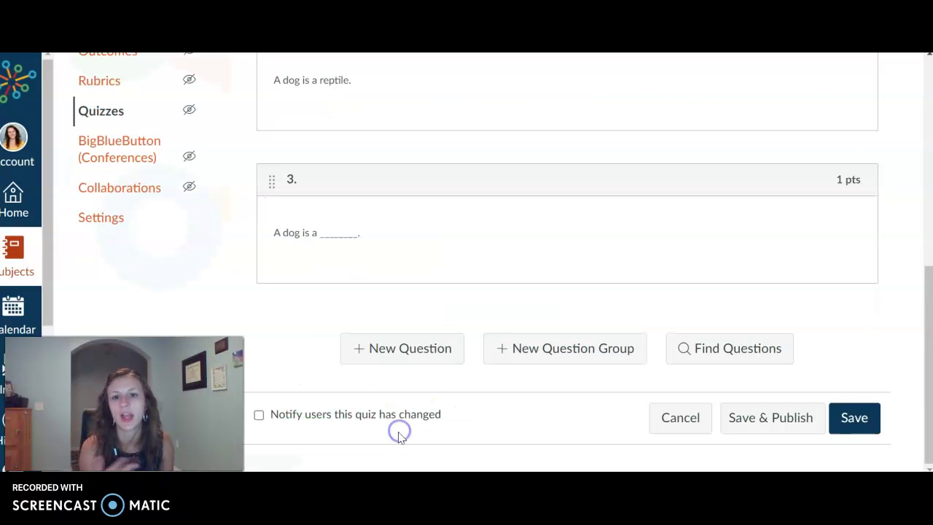
Add a fourth question to the quiz and set its type to Matching.
click(392, 362)
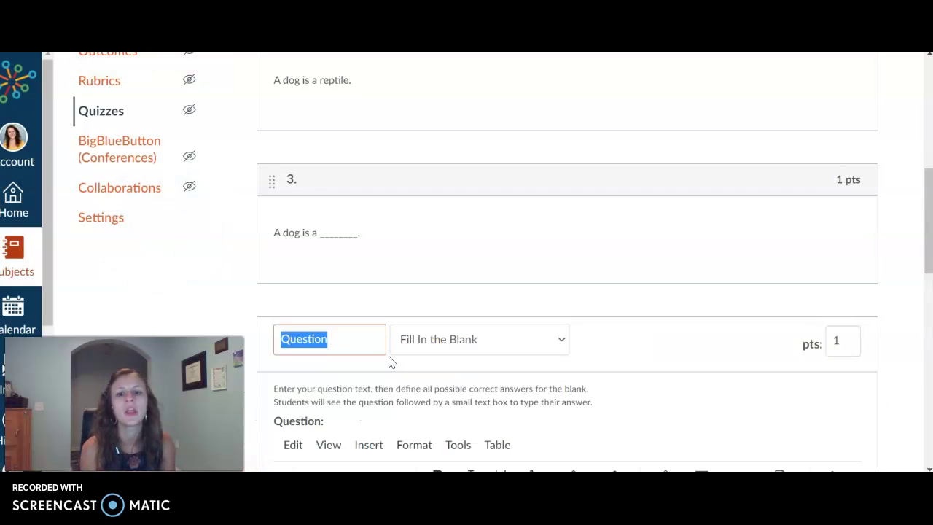
scroll(454, 245, down, 1)
click(464, 259)
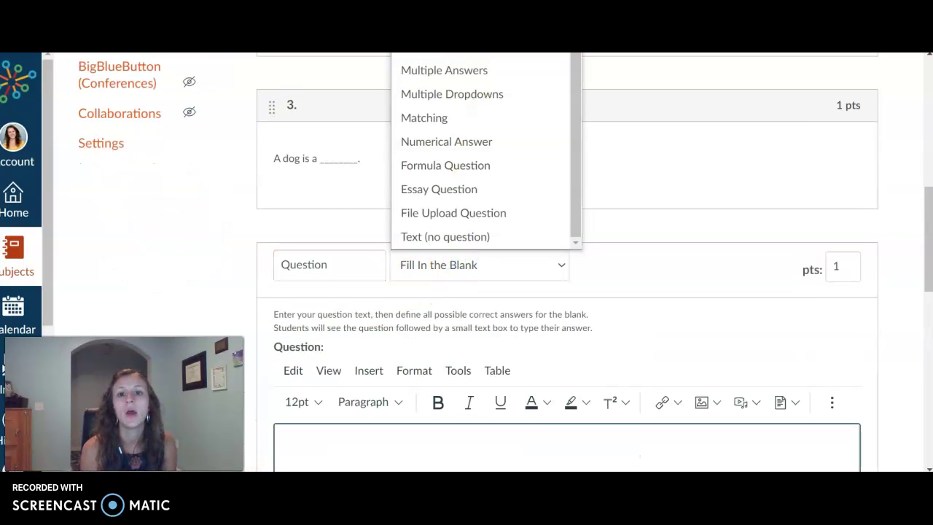
click(443, 71)
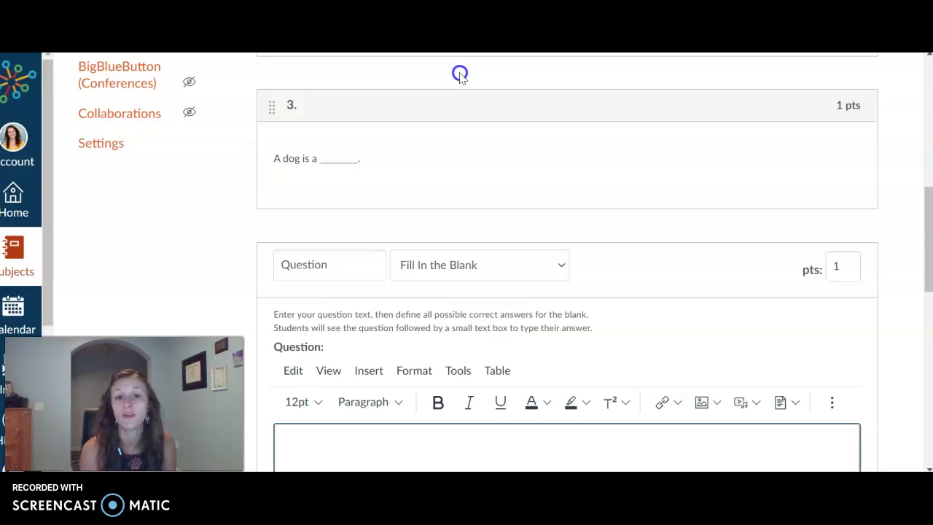
scroll(418, 258, down, 3)
click(418, 121)
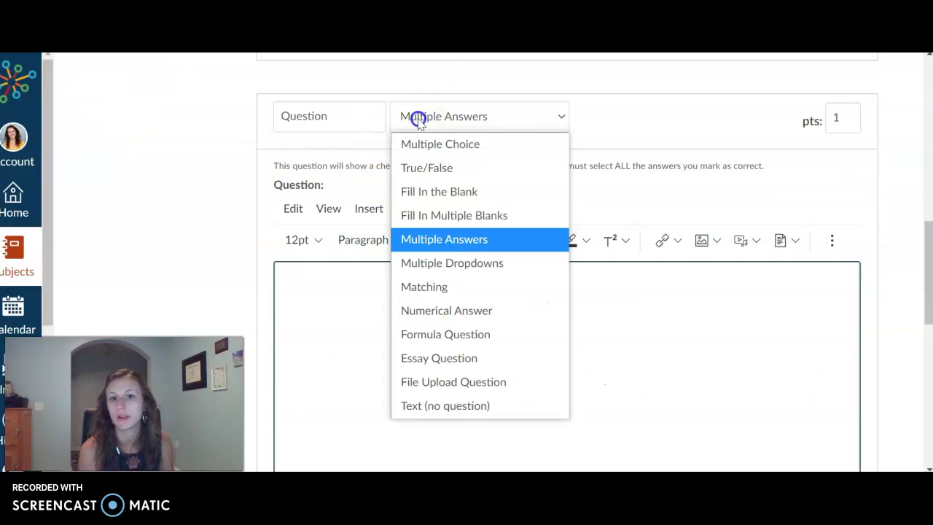
click(424, 285)
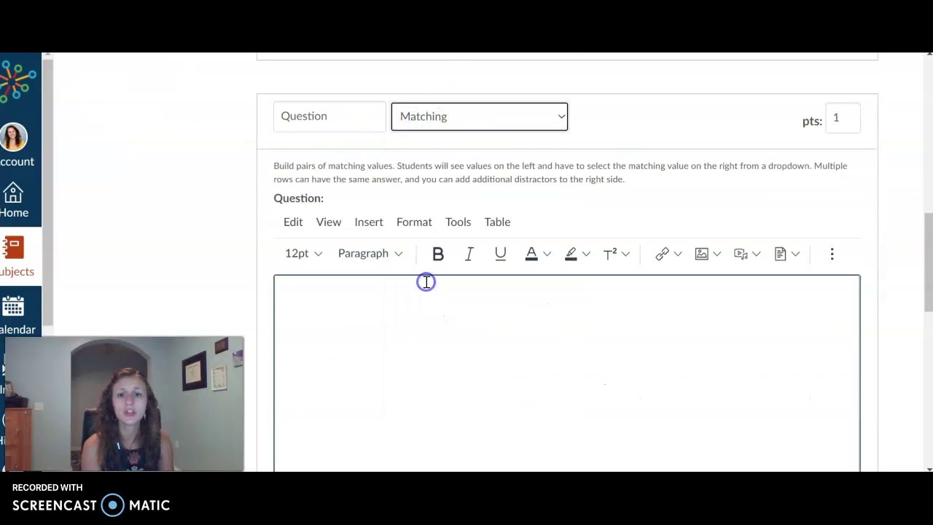
Enter "Match the sum to the expression." as the matching question's text.
scroll(404, 371, down, 5)
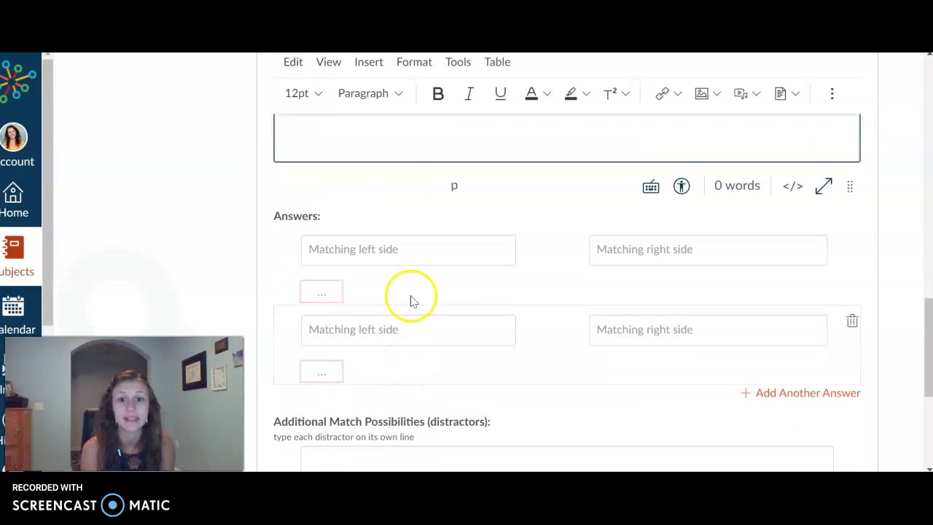
click(421, 247)
scroll(421, 248, up, 4)
click(729, 333)
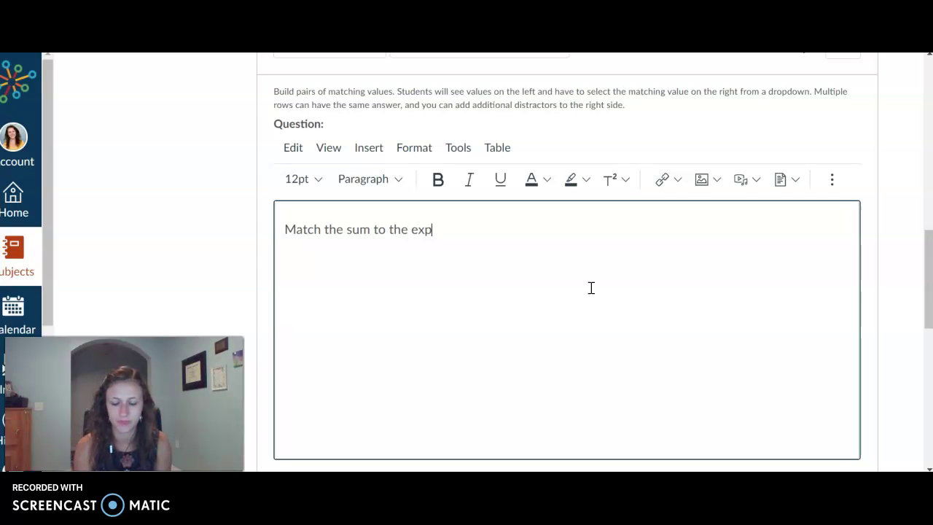
Define the matching pairs 5+8 with 13 and 10+2 with 12, and save the question.
scroll(737, 303, down, 4)
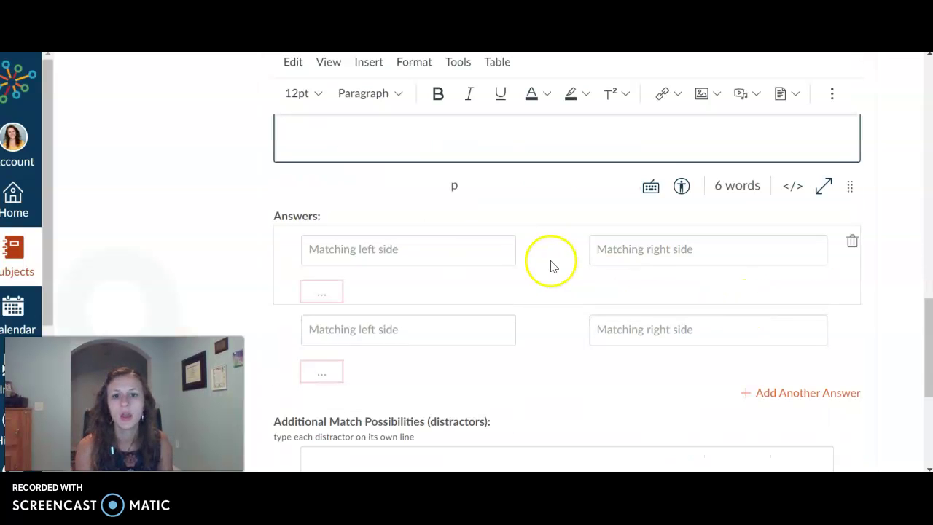
click(468, 254)
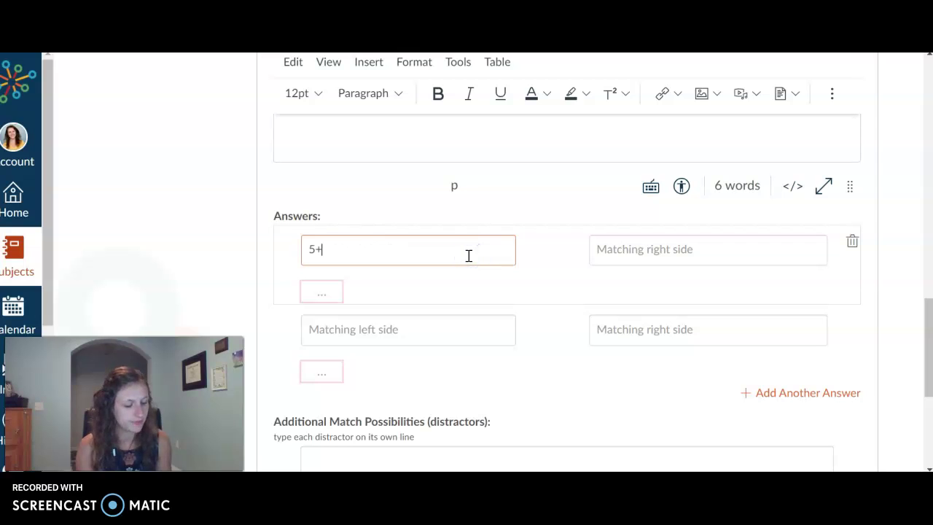
click(442, 329)
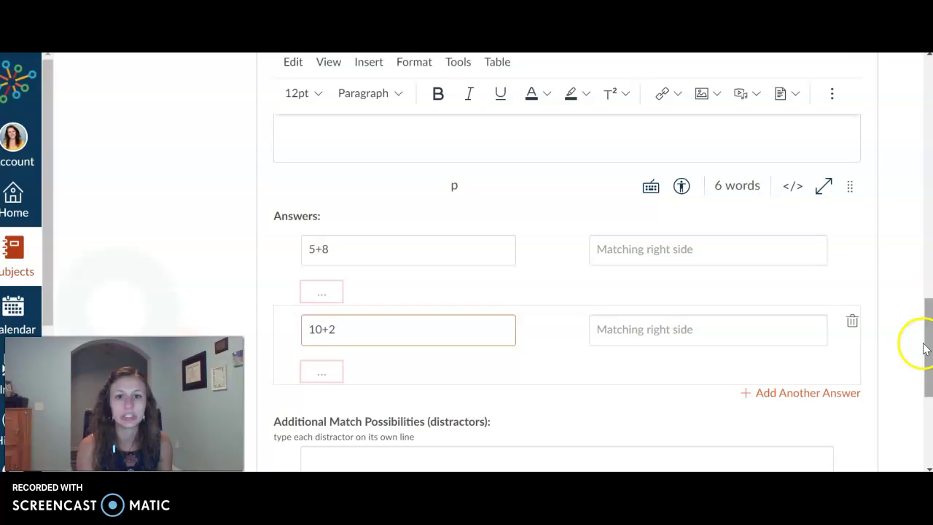
click(736, 248)
text(13)
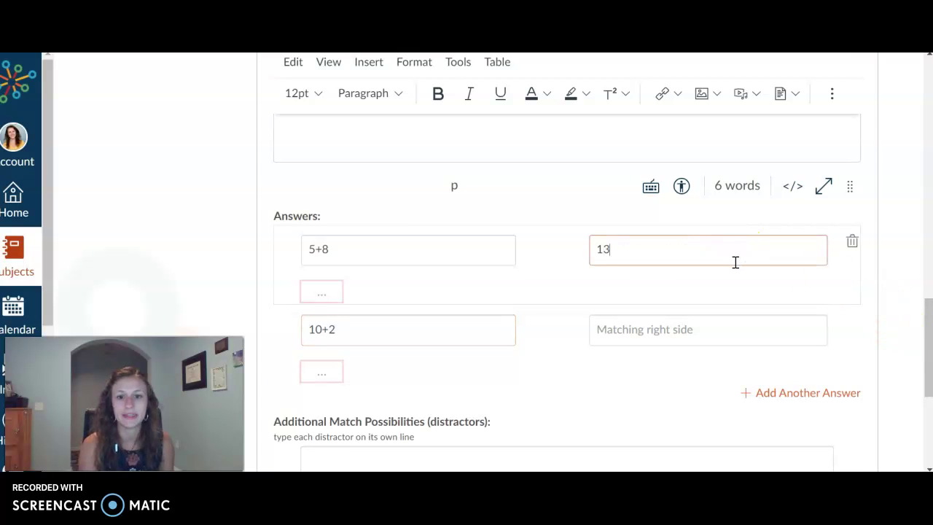
click(646, 328)
text(12)
scroll(437, 408, down, 2)
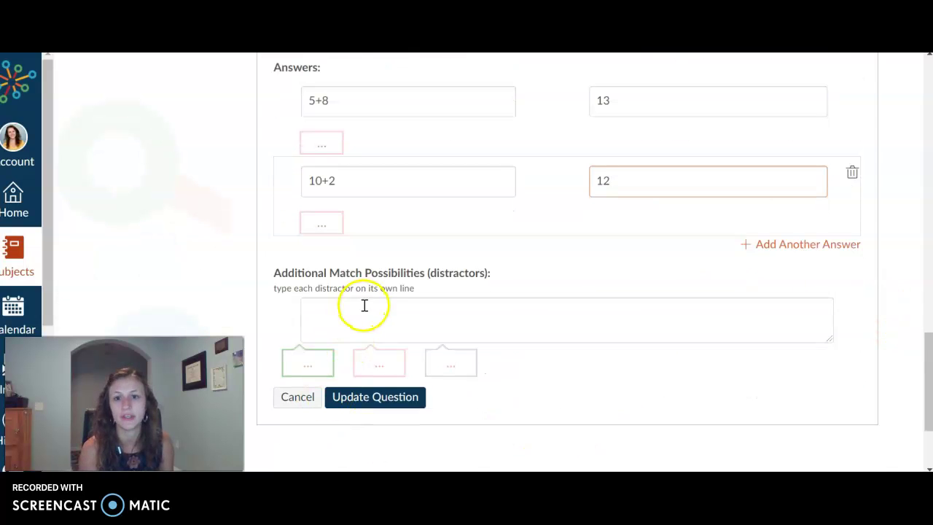
click(373, 402)
Add a fifth question to the quiz and set its type to Numerical Answer.
click(392, 359)
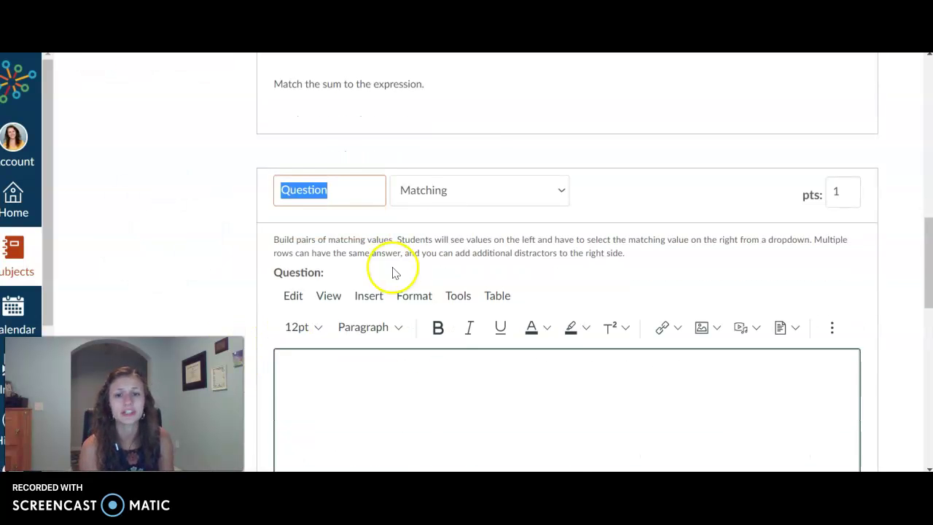
click(448, 190)
scroll(448, 208, down, 2)
scroll(447, 167, up, 2)
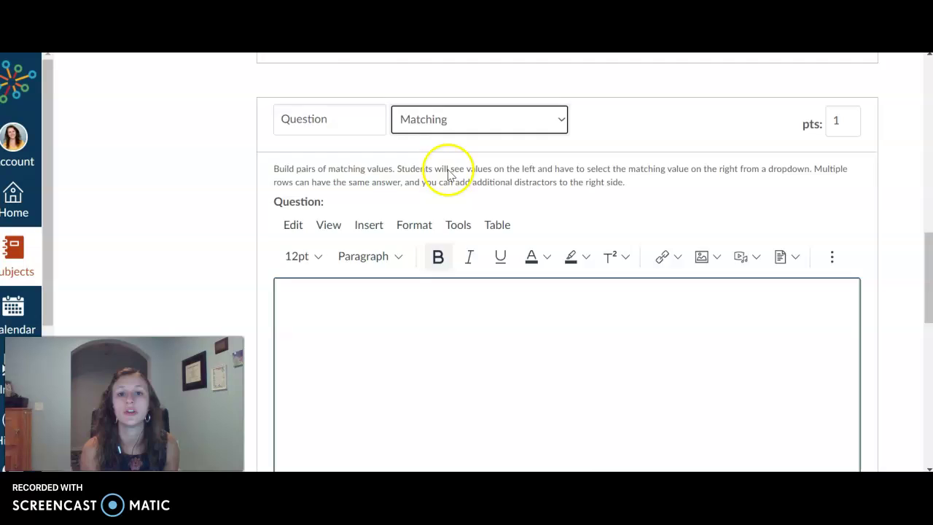
click(437, 182)
click(452, 382)
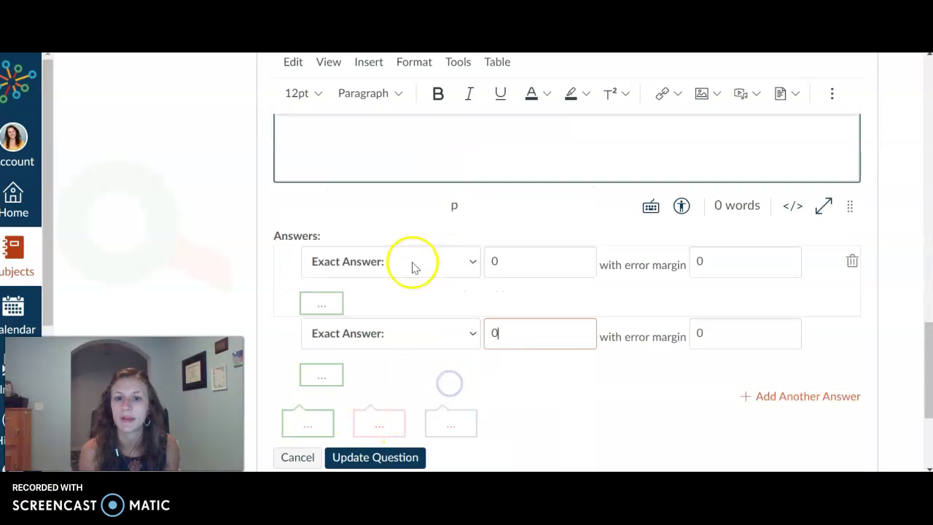
Enter "34 x 2" as the numerical question's text and set its first exact answer to 68.
scroll(398, 254, up, 2)
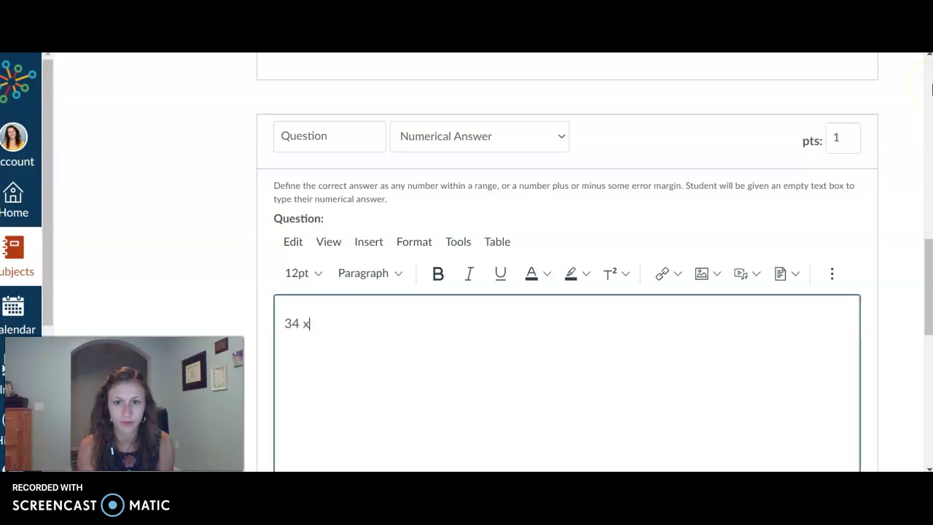
scroll(909, 62, down, 1)
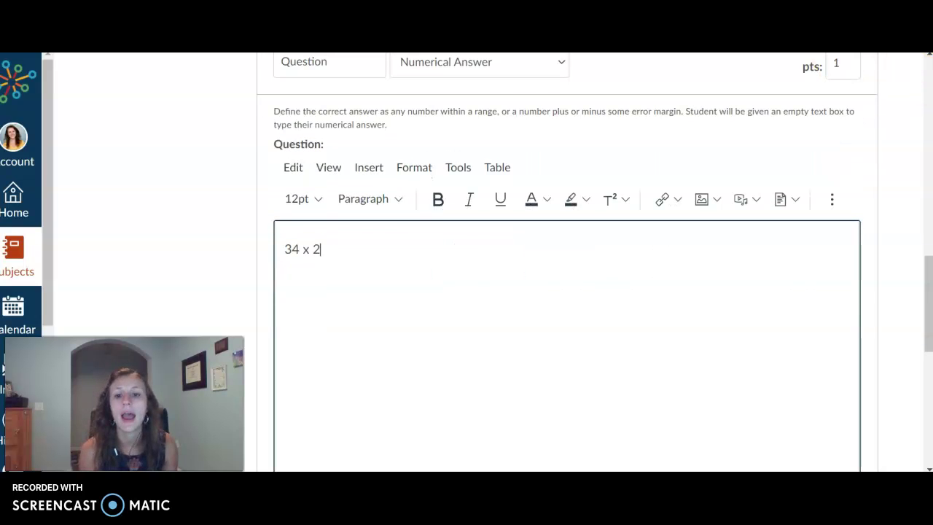
scroll(379, 274, down, 2)
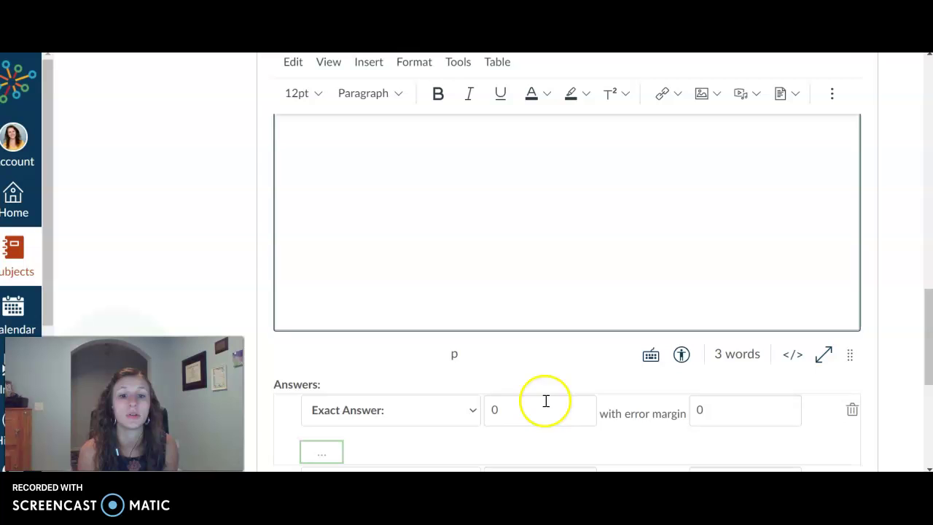
click(545, 402)
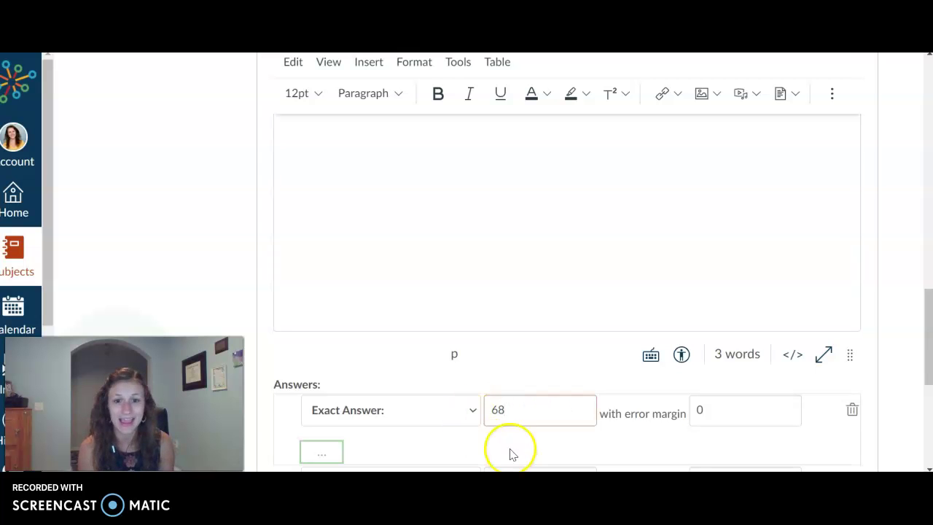
Delete the unused second answer of the numerical question and save the question.
scroll(510, 453, down, 2)
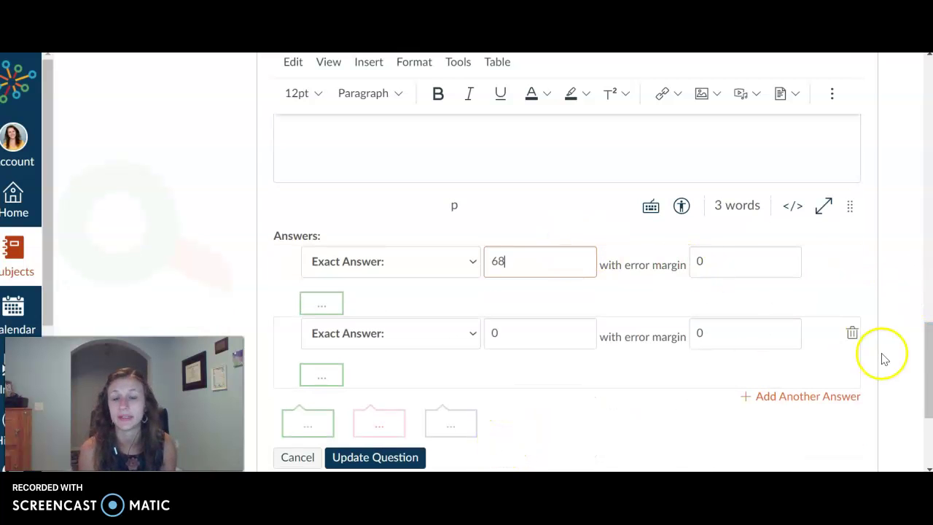
click(852, 333)
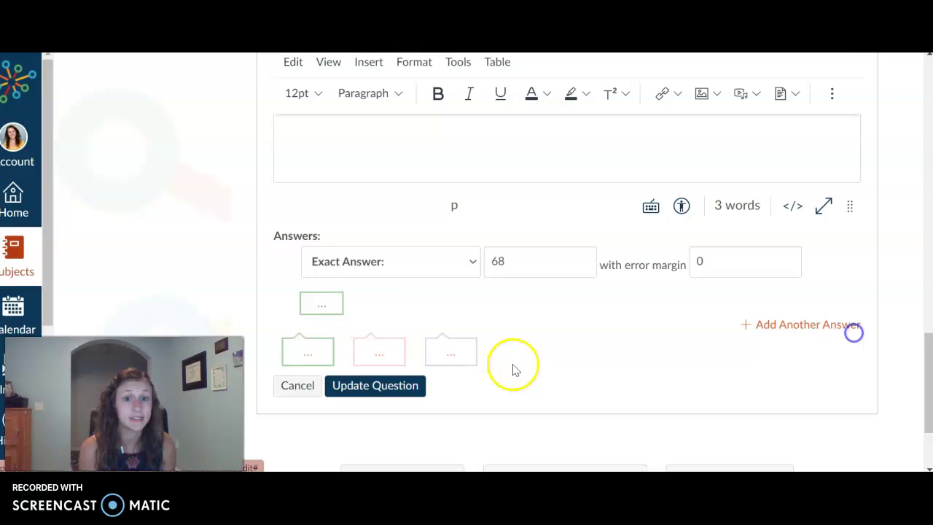
click(378, 388)
Add an Essay Question to the quiz with the question text "Explain your thinking.".
click(429, 348)
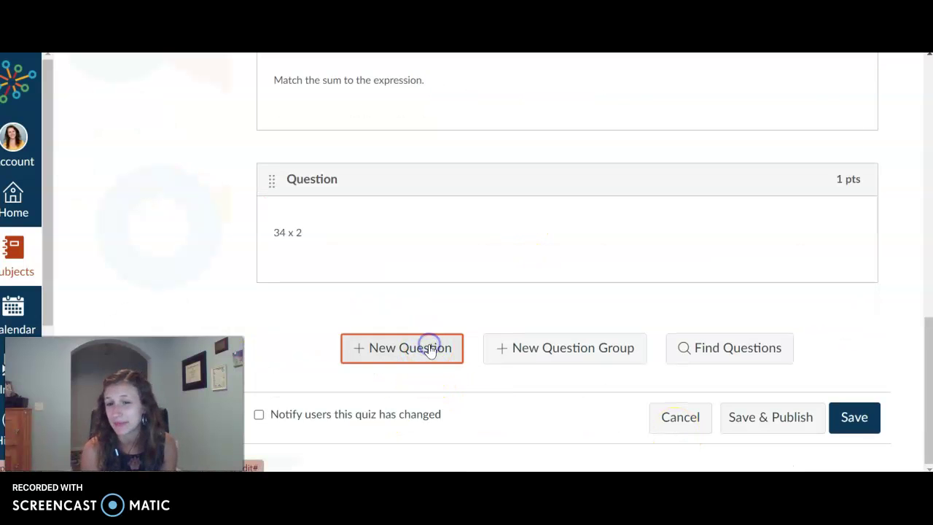
scroll(448, 328, down, 1)
click(459, 263)
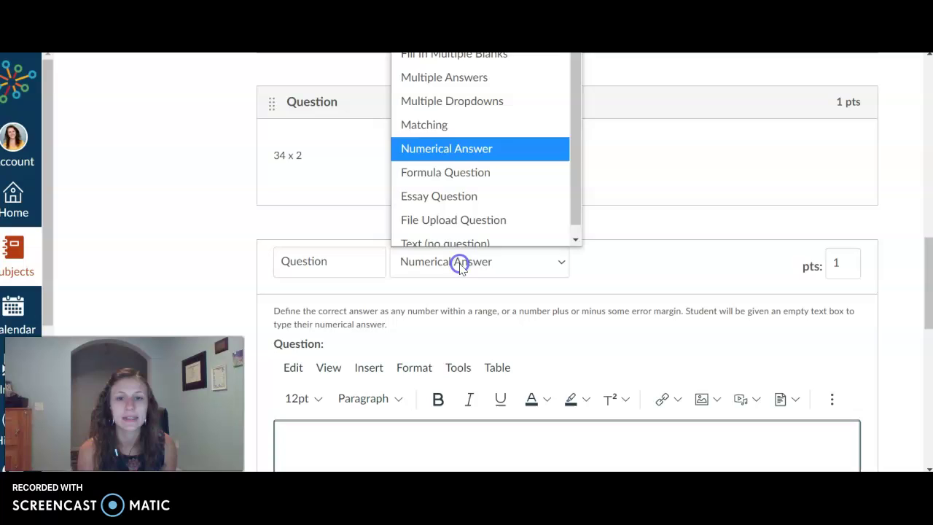
scroll(484, 200, down, 1)
click(486, 190)
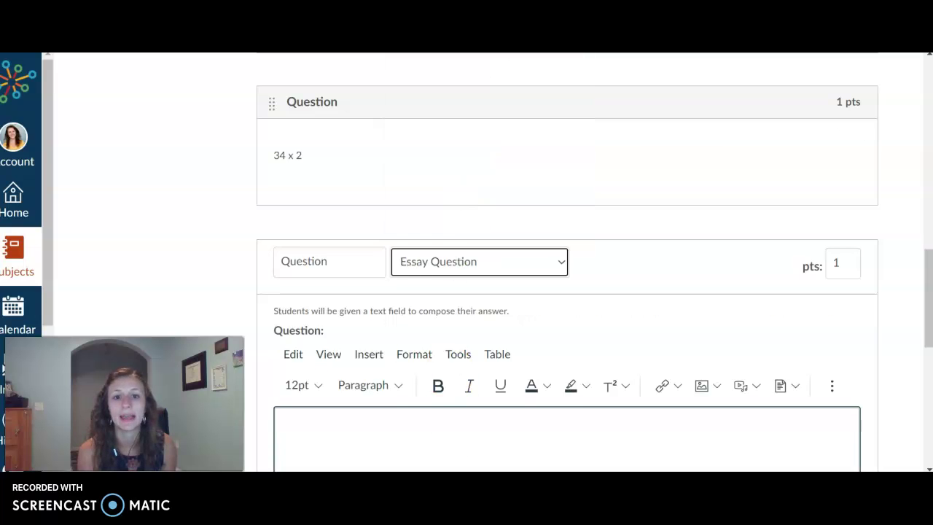
scroll(421, 392, down, 1)
click(350, 402)
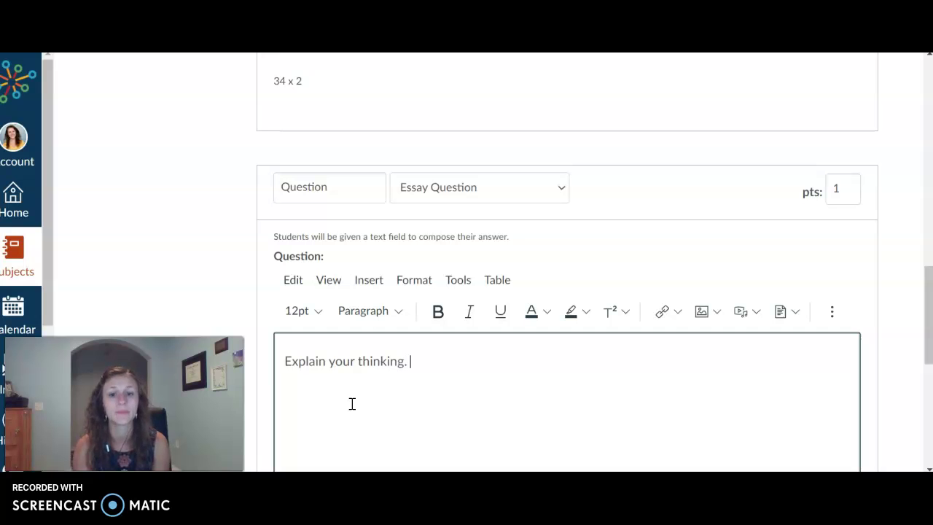
Set the essay question's points to 13 and save the question.
click(852, 191)
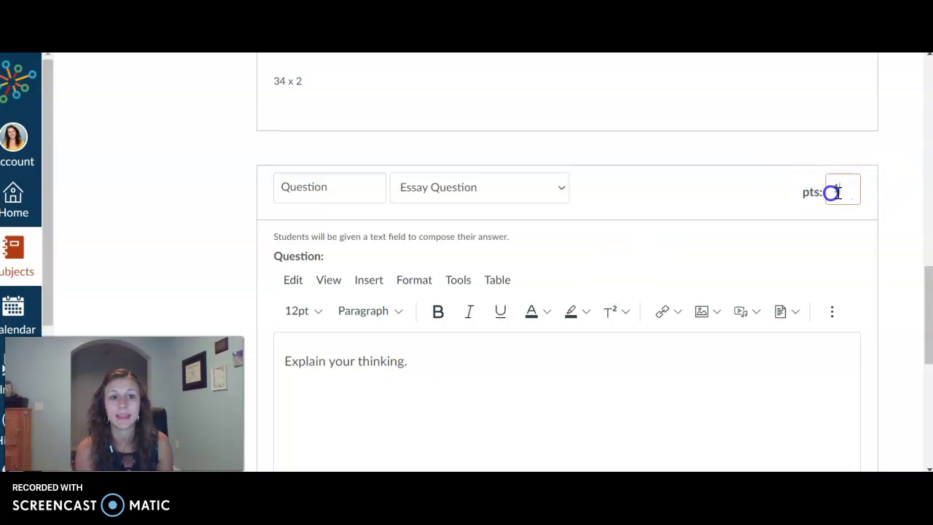
scroll(744, 236, down, 5)
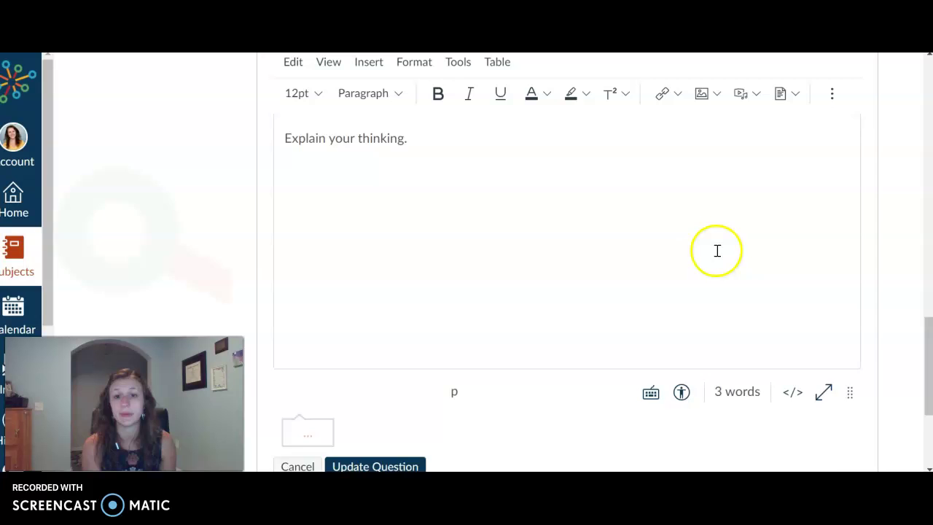
click(396, 399)
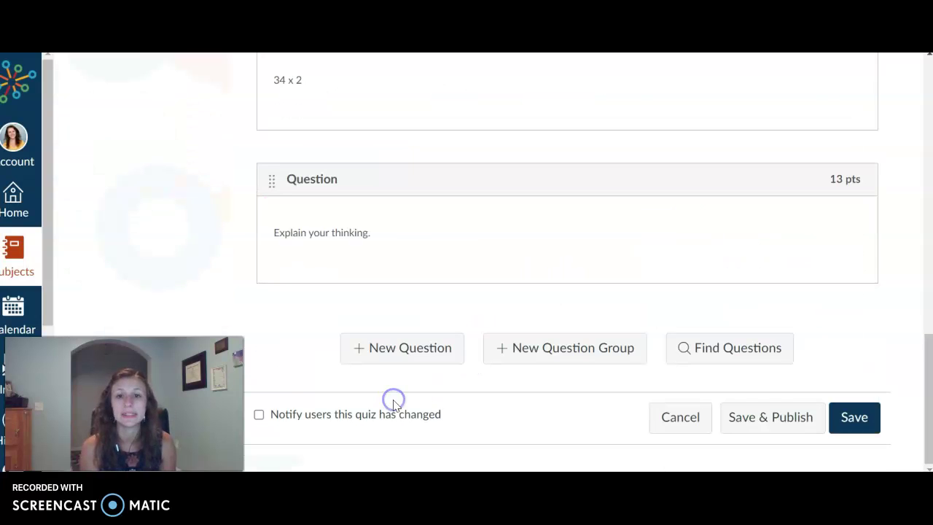
Save the whole quiz and publish it.
scroll(391, 396, up, 1)
scroll(516, 353, down, 1)
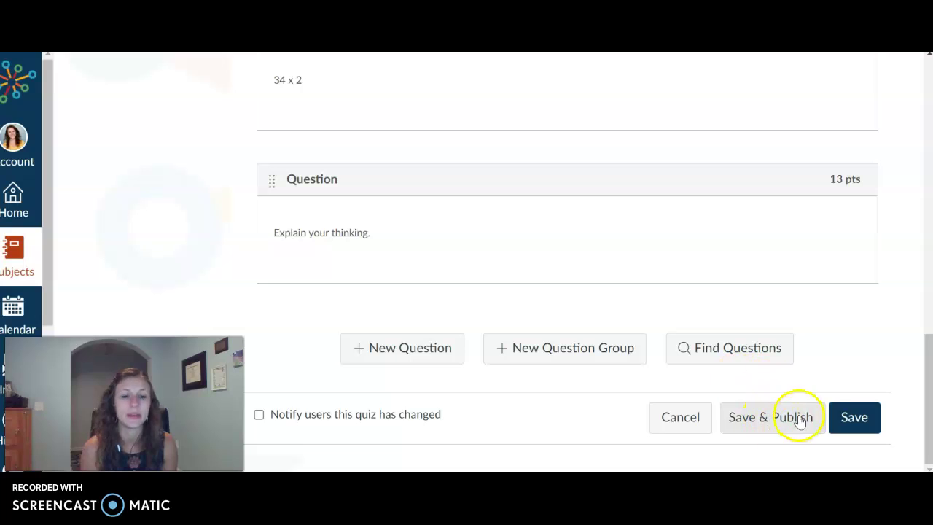
click(845, 412)
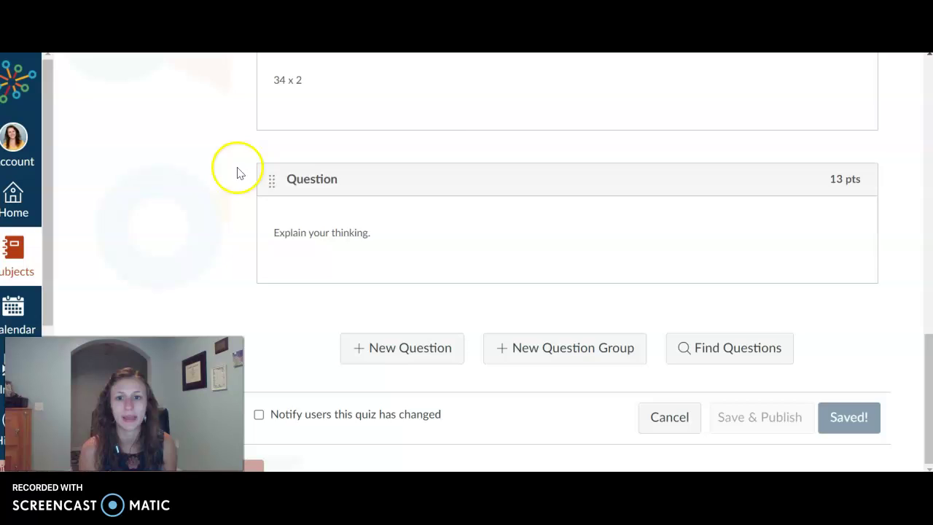
click(456, 140)
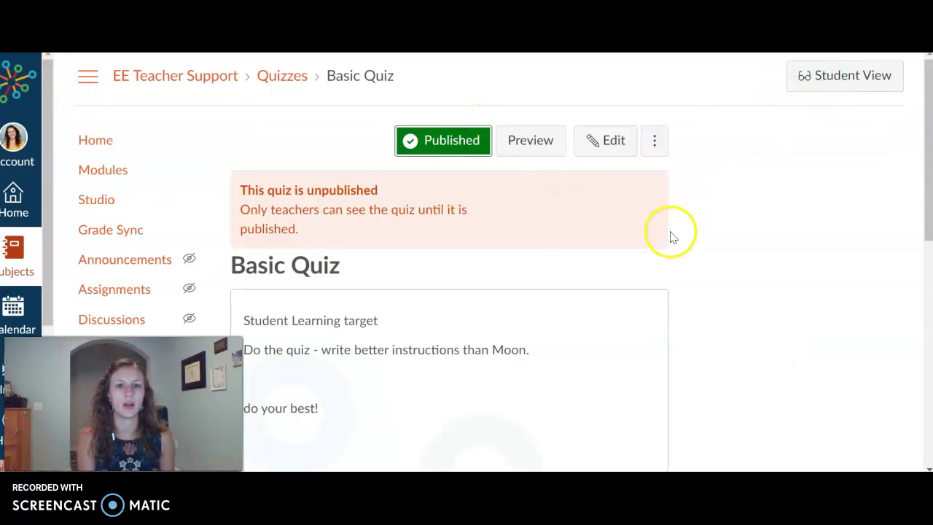
Switch to Student View and start taking the Basic Quiz as the test student.
click(838, 75)
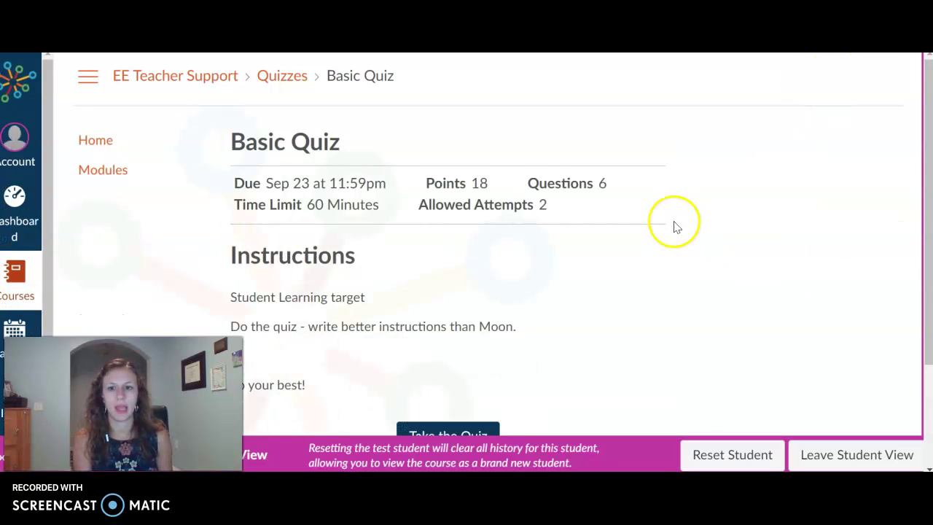
scroll(641, 240, down, 1)
click(419, 365)
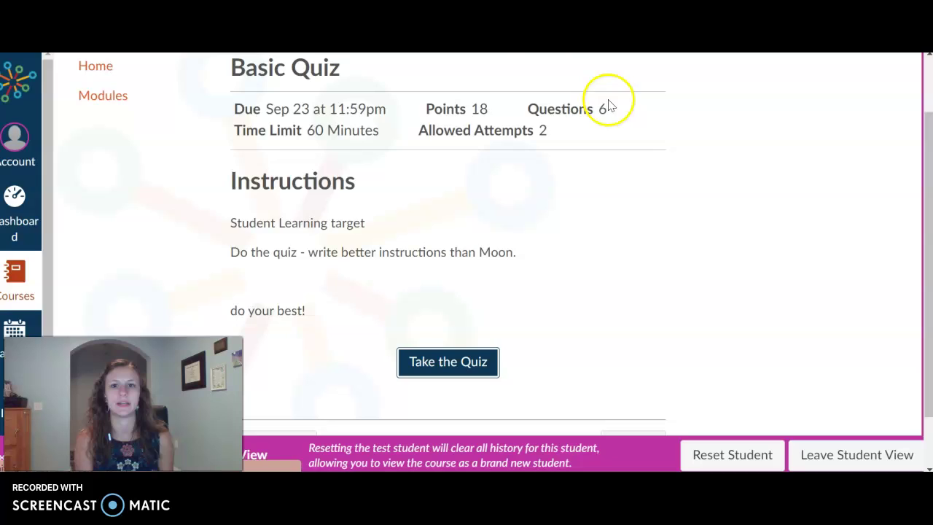
Answer Question 1 with 7 and Question 2 with False.
scroll(360, 142, down, 3)
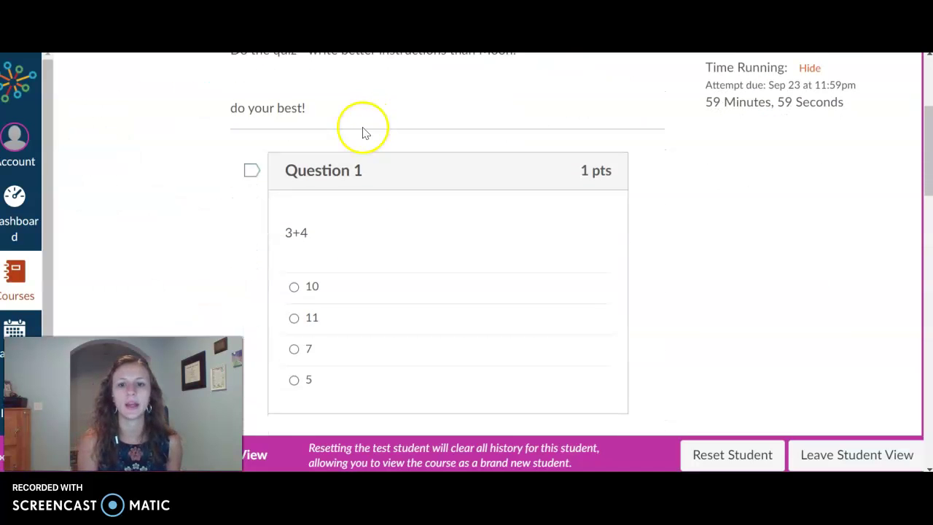
click(293, 348)
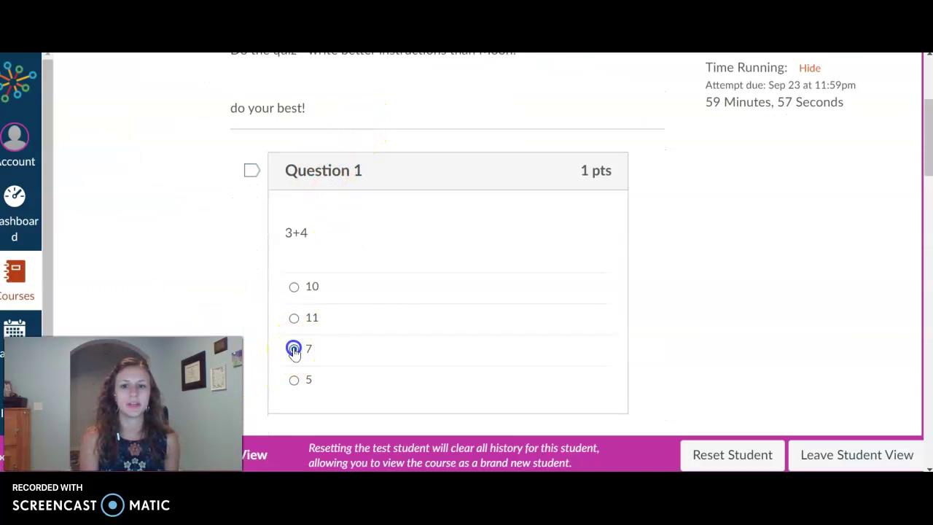
scroll(377, 347, down, 3)
scroll(378, 346, down, 1)
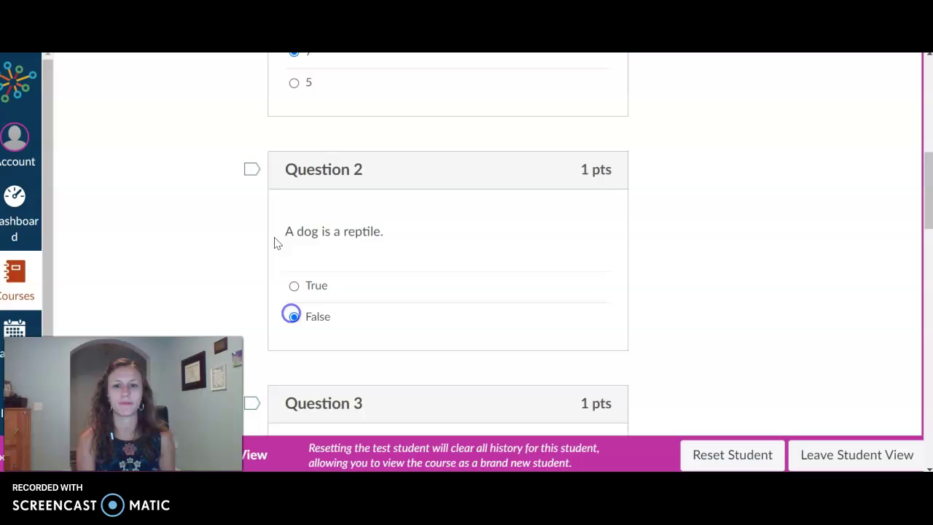
Flag Question 2 and fill in the blank of Question 3 with "mammal".
click(251, 169)
click(252, 170)
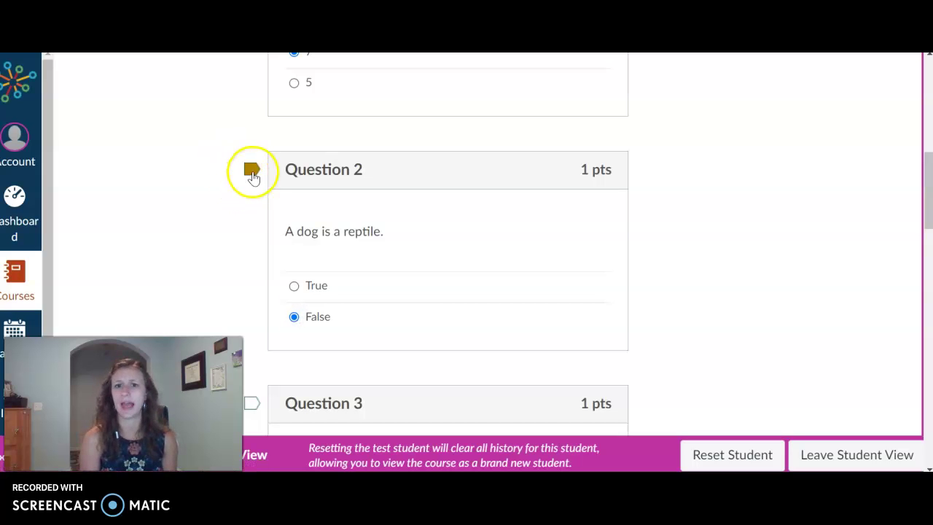
scroll(422, 201, down, 2)
scroll(440, 205, down, 2)
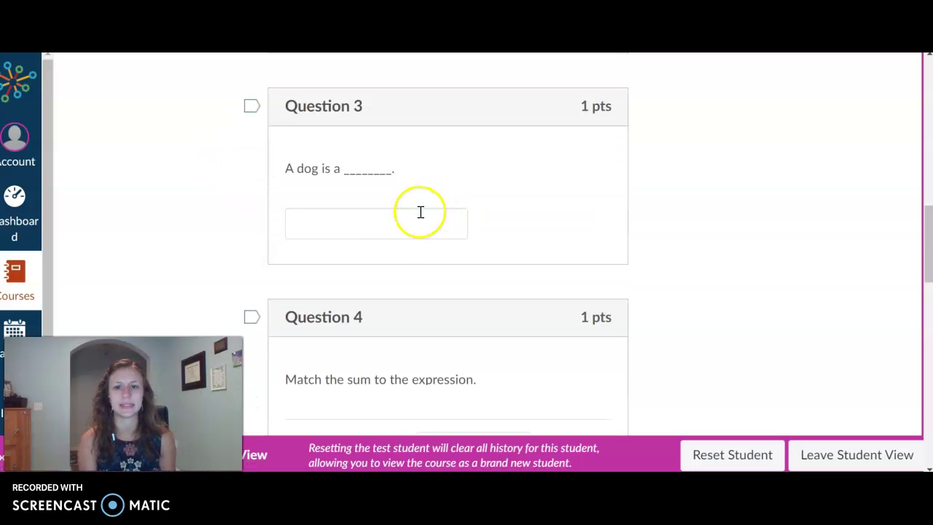
click(377, 232)
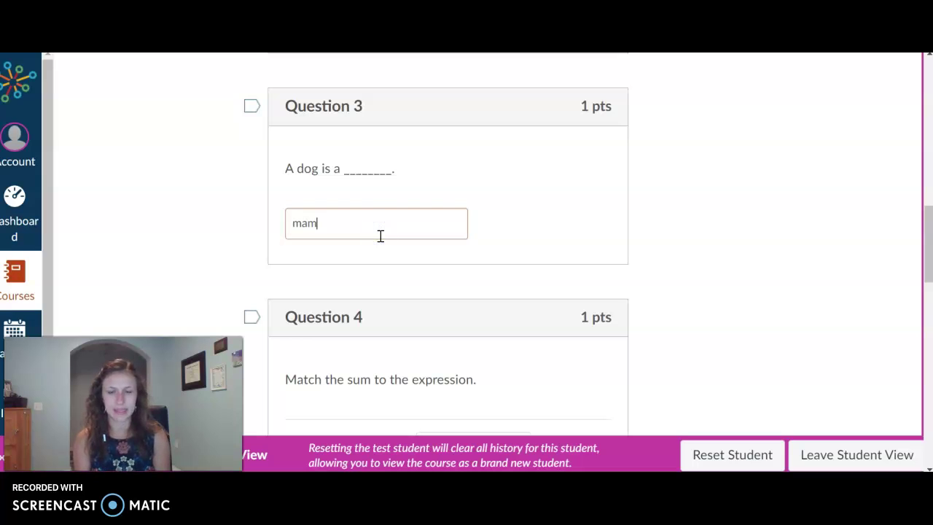
text(mammal)
In Question 4, match 5+8 with 13 and 10+2 with 12.
scroll(411, 229, down, 3)
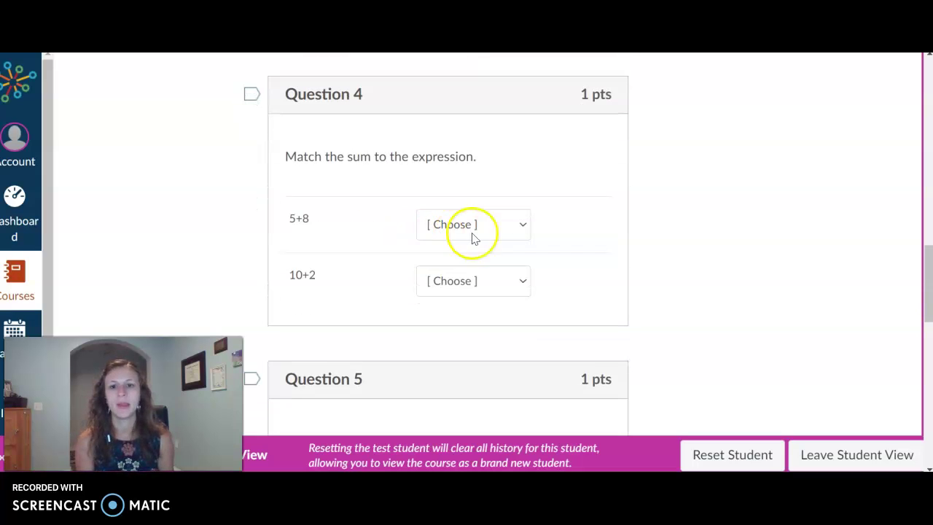
click(496, 225)
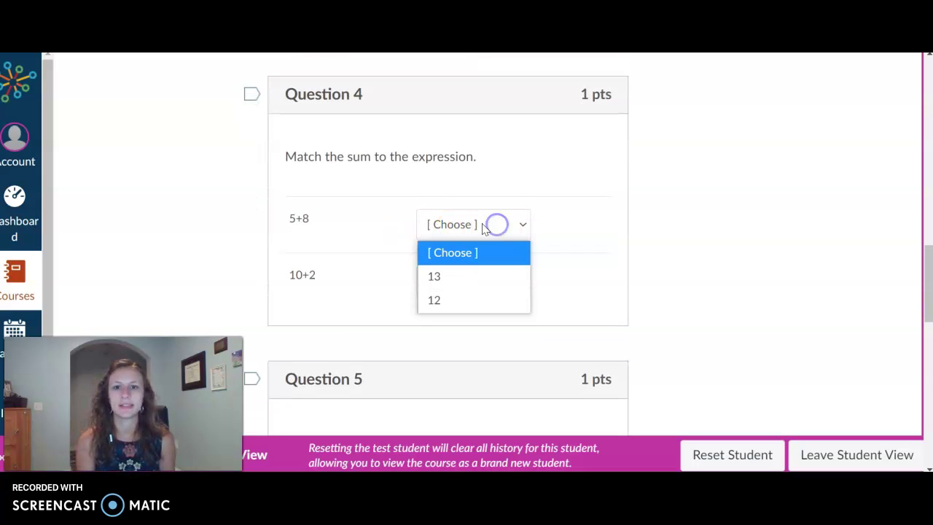
click(439, 276)
click(481, 277)
click(443, 355)
Answer the numerical Question 5 (34 x 2) with 70.
scroll(466, 342, down, 2)
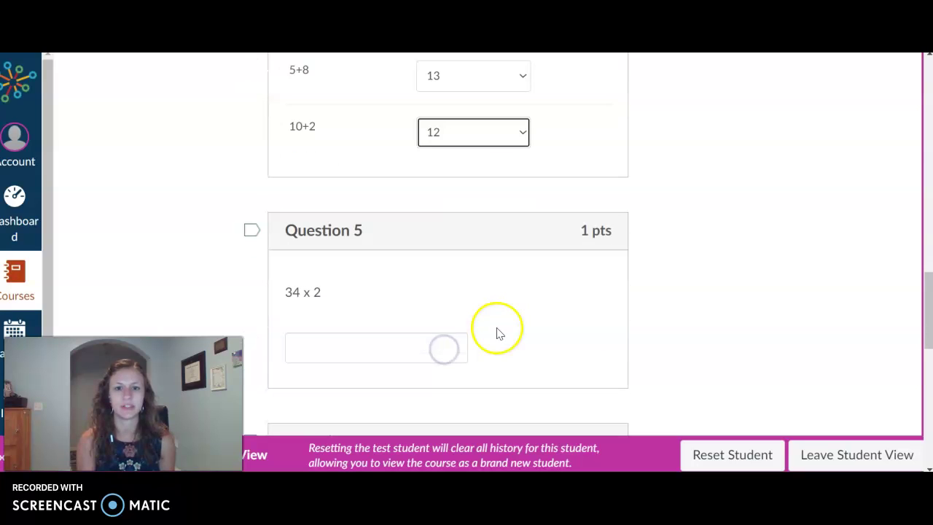
click(397, 348)
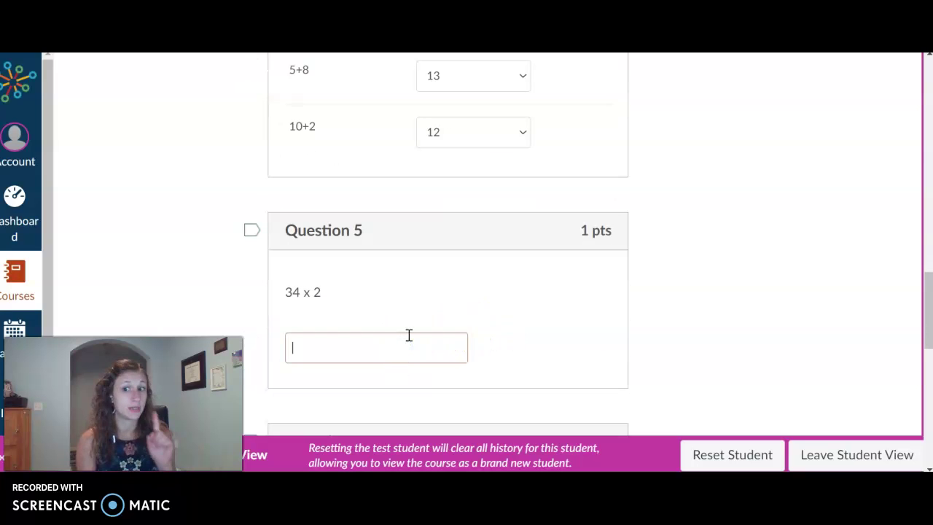
scroll(491, 240, down, 5)
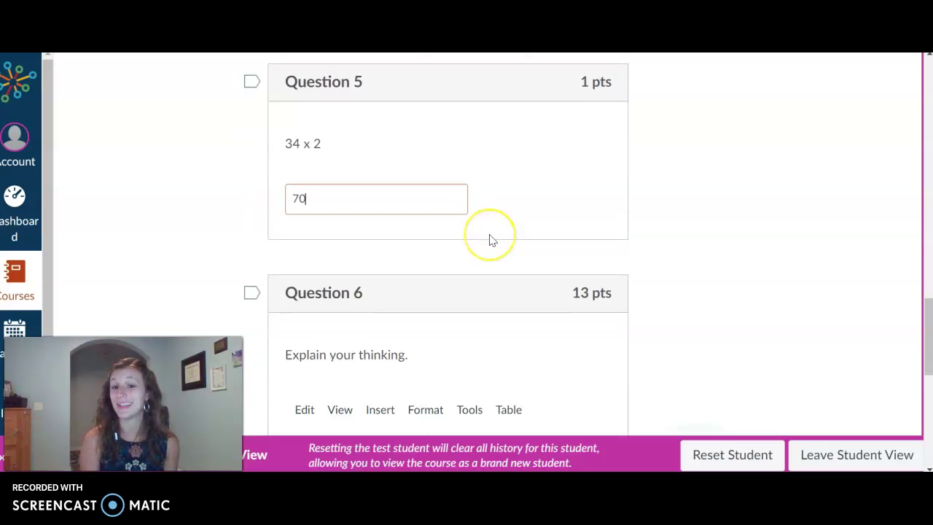
Answer the essay question with "My thinking was great." and submit the quiz.
click(416, 335)
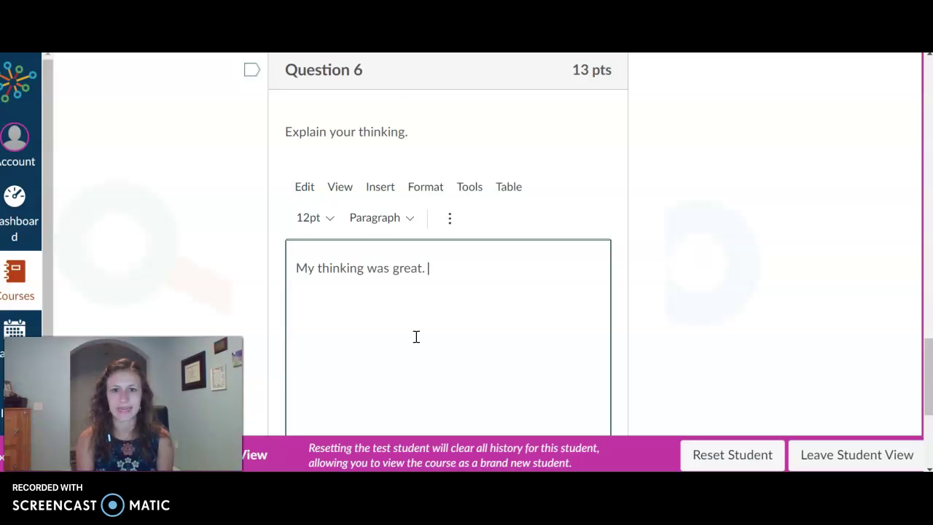
scroll(436, 334, down, 2)
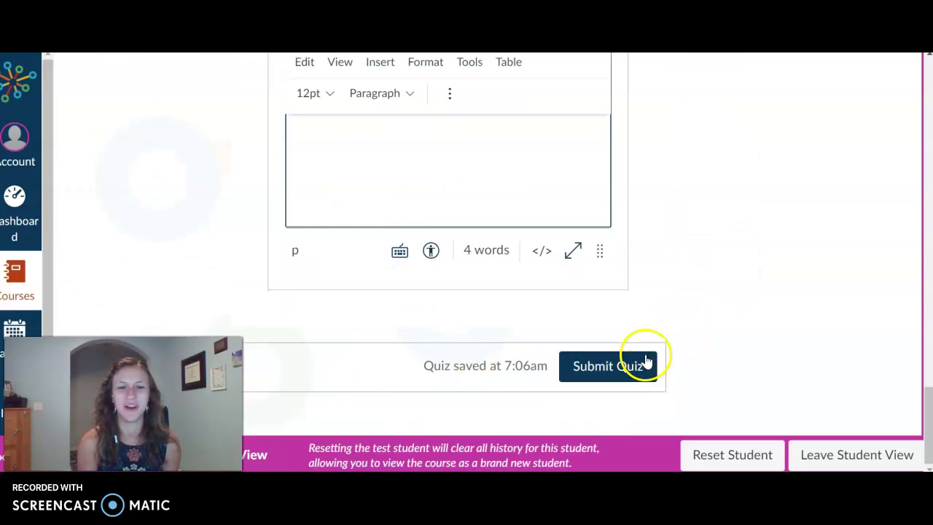
click(612, 368)
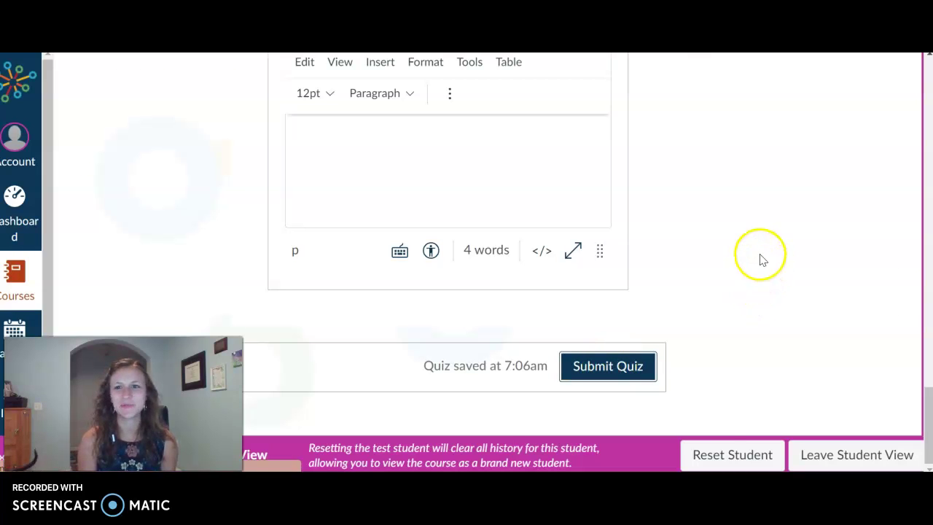
Review the submitted attempt's score, attempt history and the grading and feedback of each question.
scroll(635, 258, down, 2)
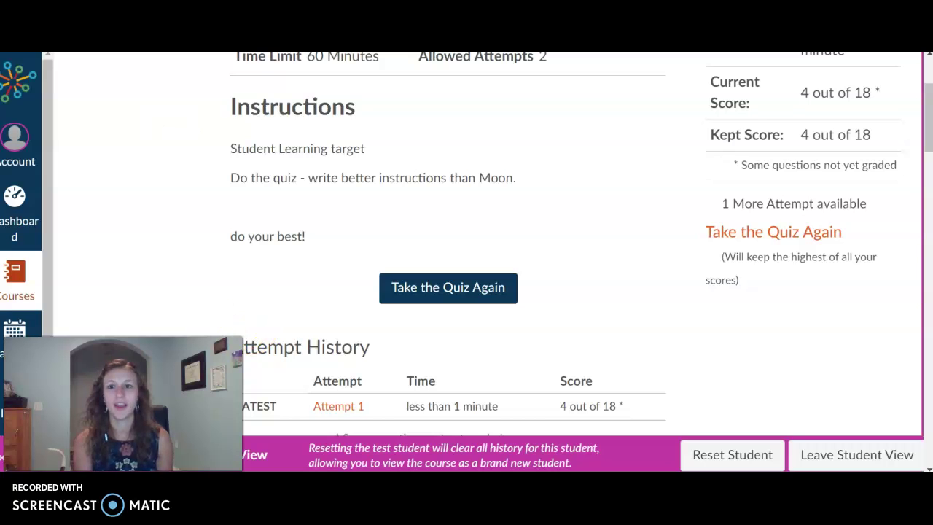
scroll(401, 202, down, 4)
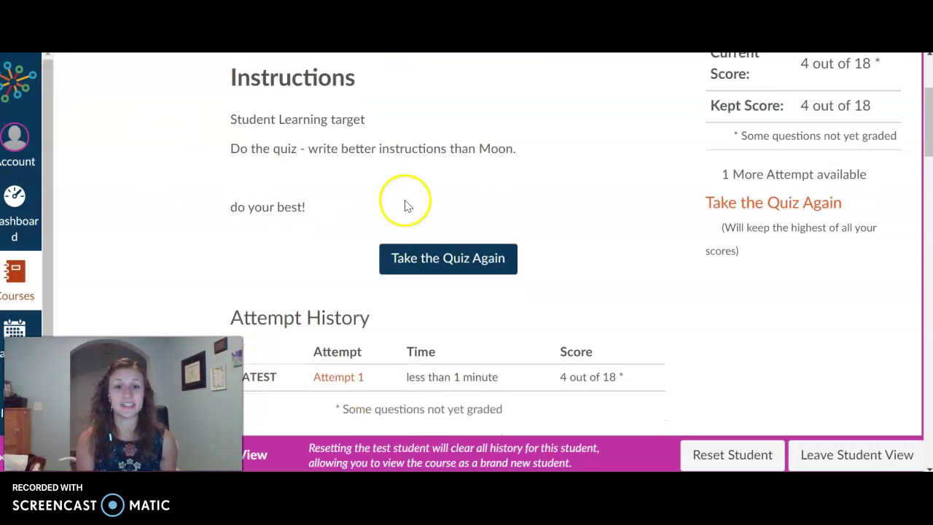
scroll(408, 211, down, 2)
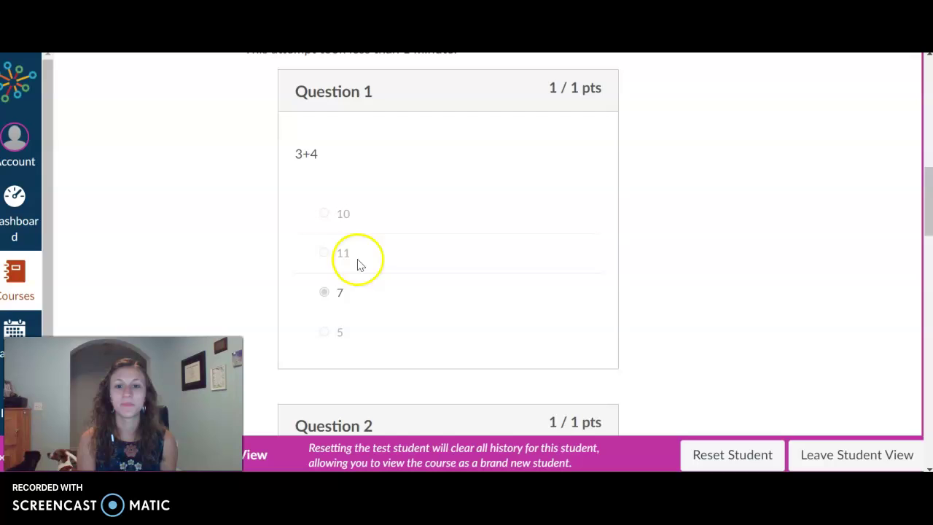
scroll(478, 180, down, 4)
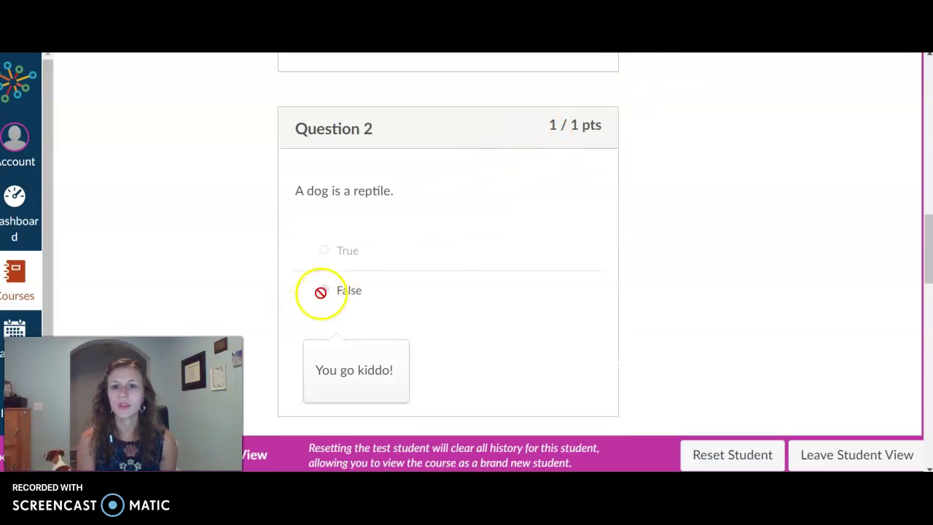
scroll(331, 259, down, 1)
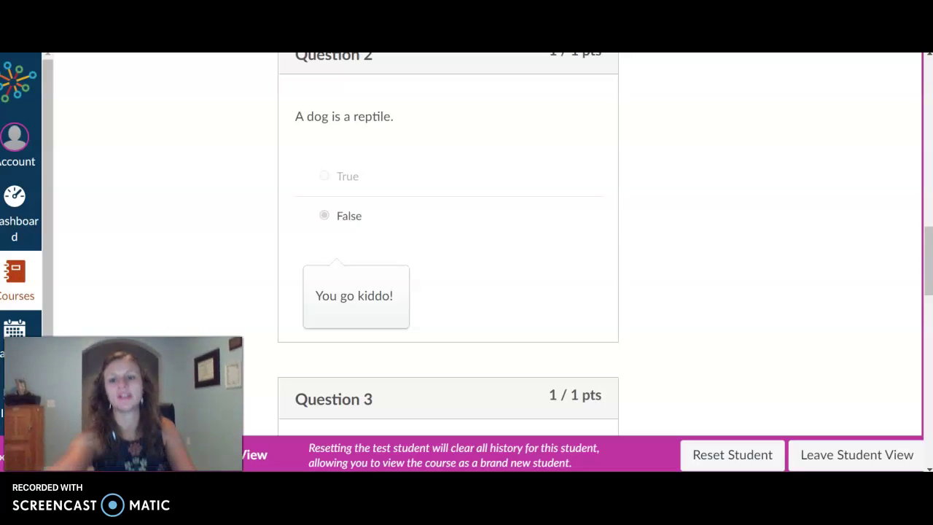
scroll(452, 285, down, 1)
scroll(459, 280, down, 3)
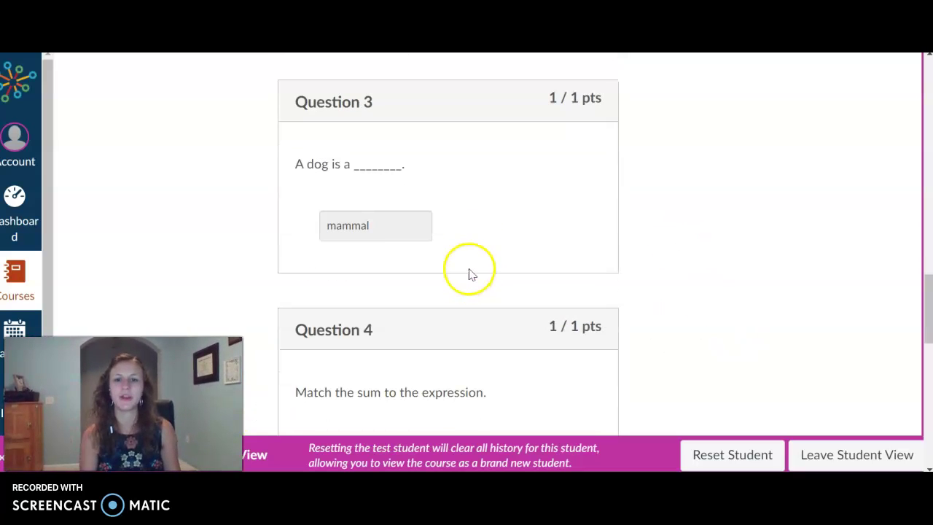
scroll(585, 124, down, 3)
scroll(398, 229, down, 3)
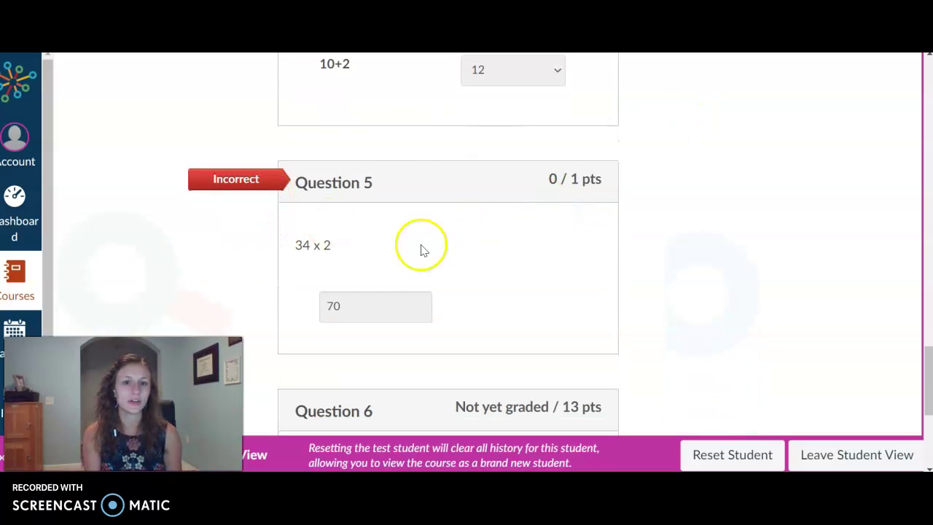
scroll(358, 304, down, 3)
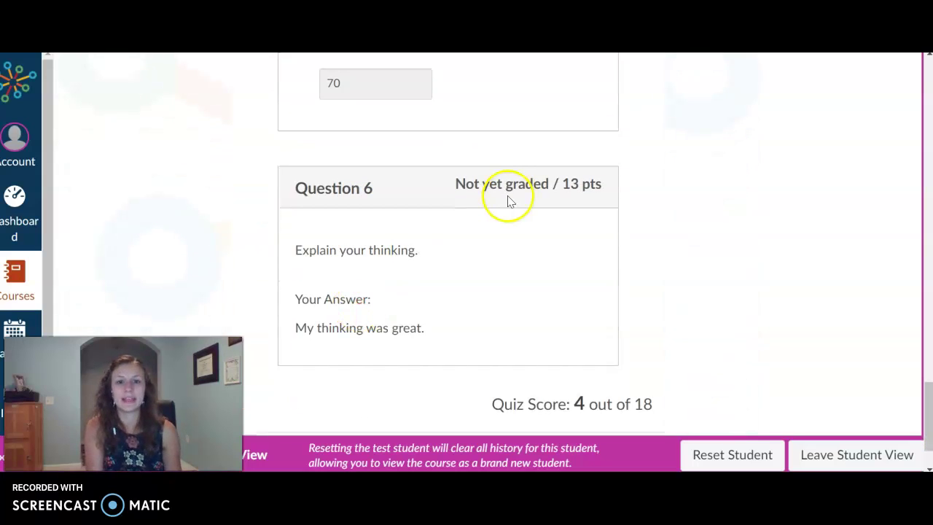